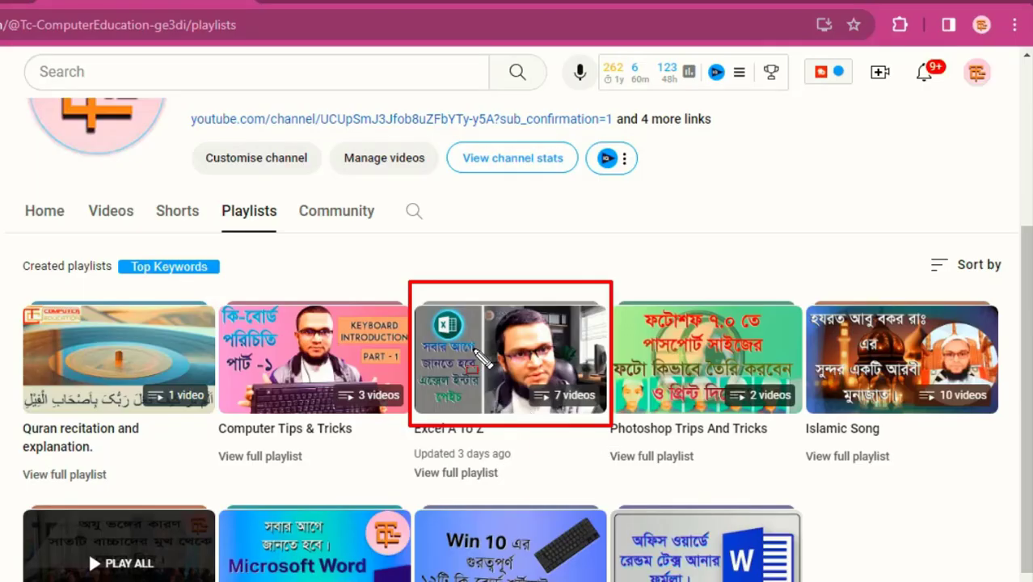
key(ctrl+z)
mouse_move(397, 281)
mouse_down()
mouse_move(593, 449)
mouse_move(610, 491)
mouse_up()
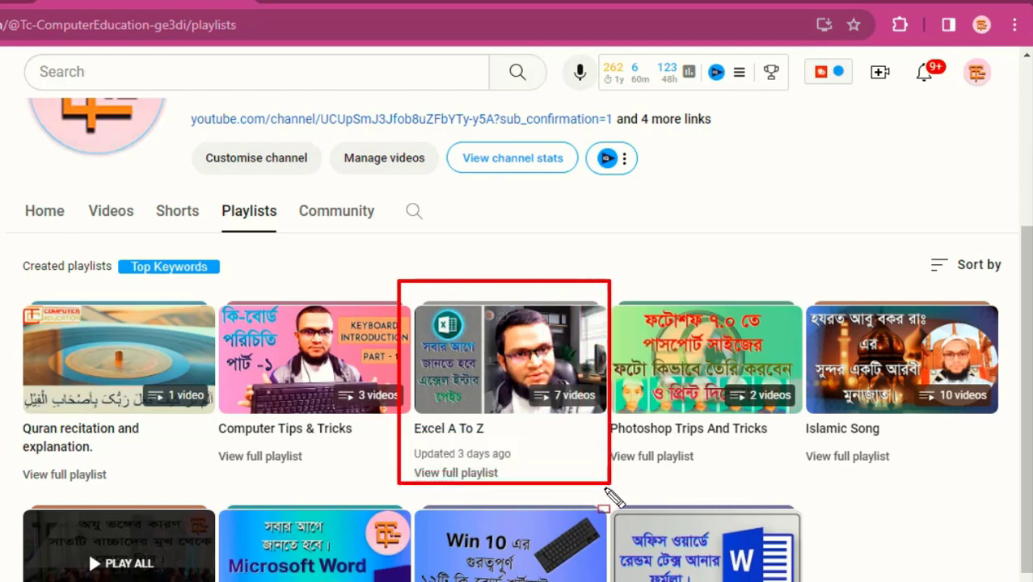
key(ctrl+z)
drag(206, 280, 409, 461)
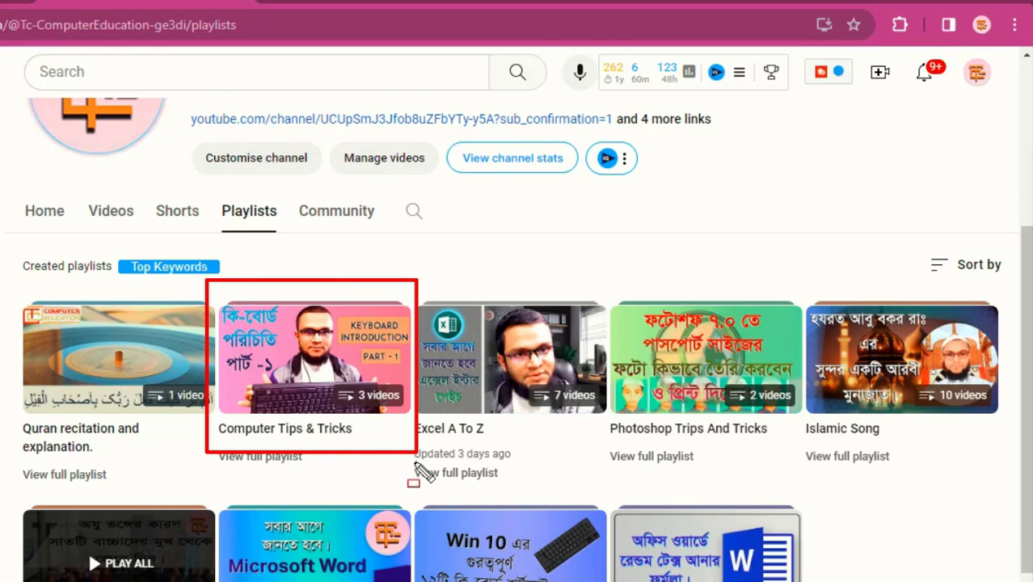
key(ctrl+z)
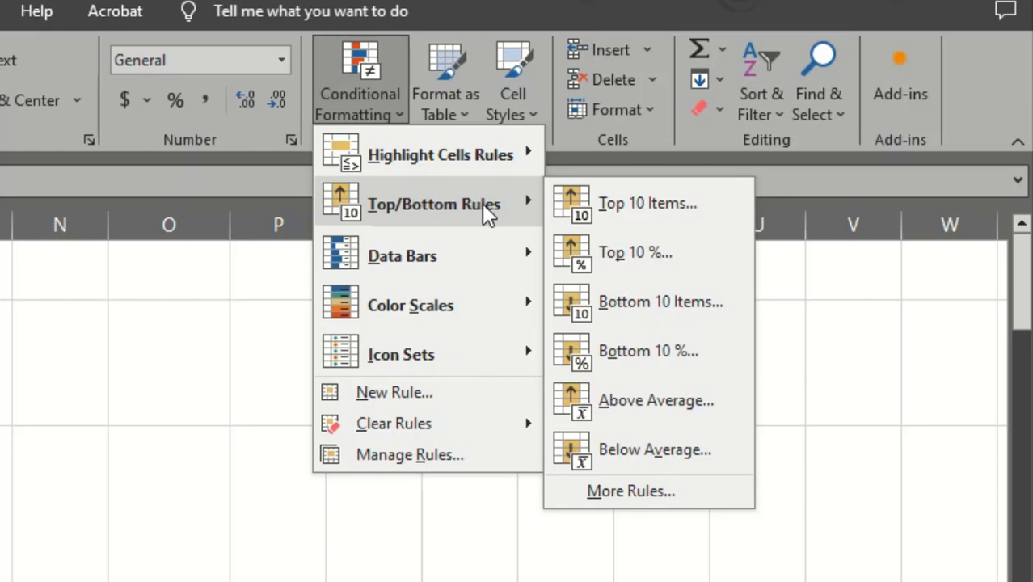
mouse_move(315, 178)
mouse_down()
mouse_move(481, 226)
mouse_move(533, 226)
mouse_up()
drag(543, 171, 751, 485)
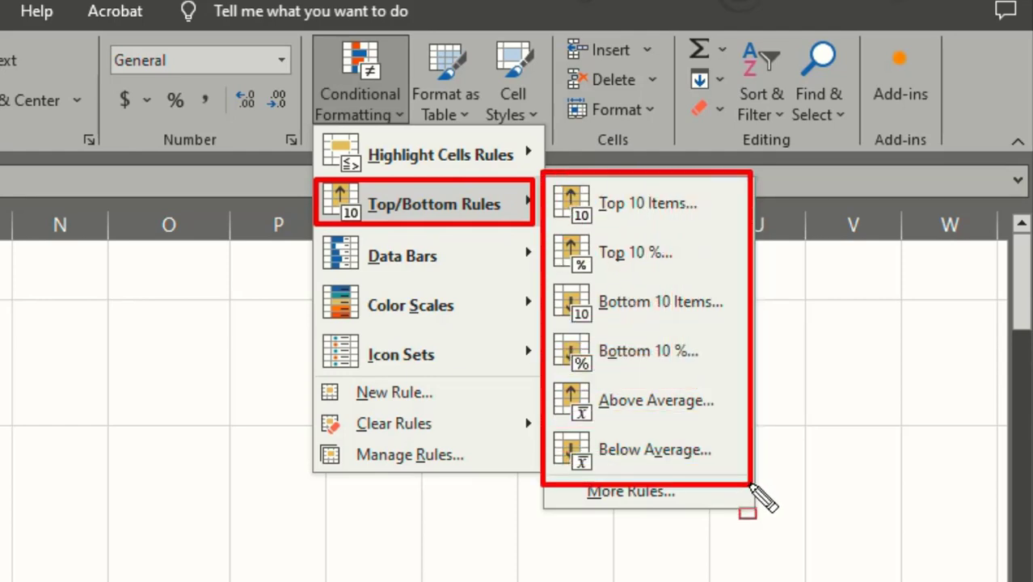
mouse_move(548, 180)
mouse_down()
mouse_move(614, 233)
mouse_move(726, 228)
mouse_up()
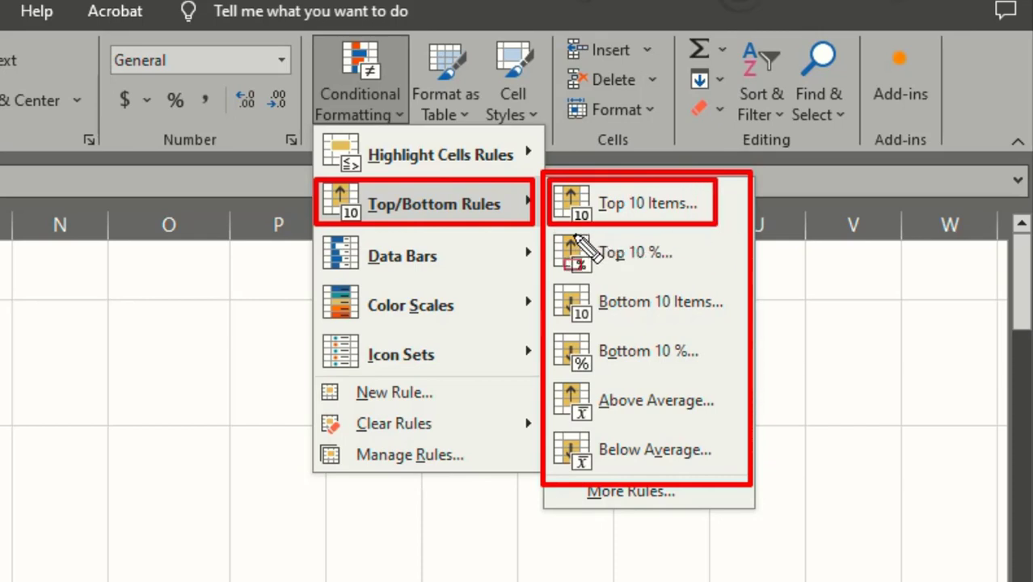
drag(555, 228, 684, 281)
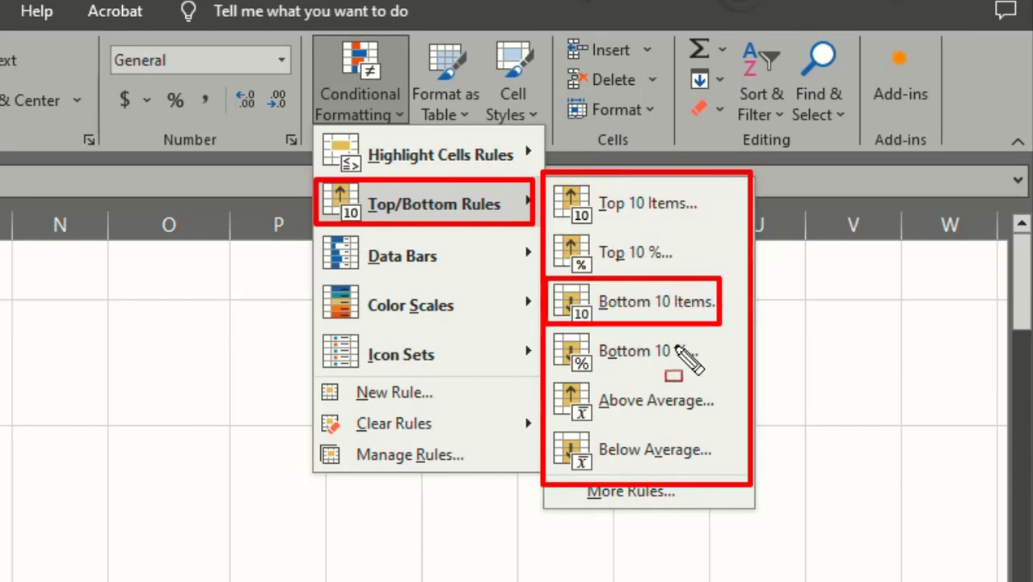
mouse_move(546, 326)
mouse_down()
mouse_move(556, 339)
mouse_move(669, 369)
mouse_up()
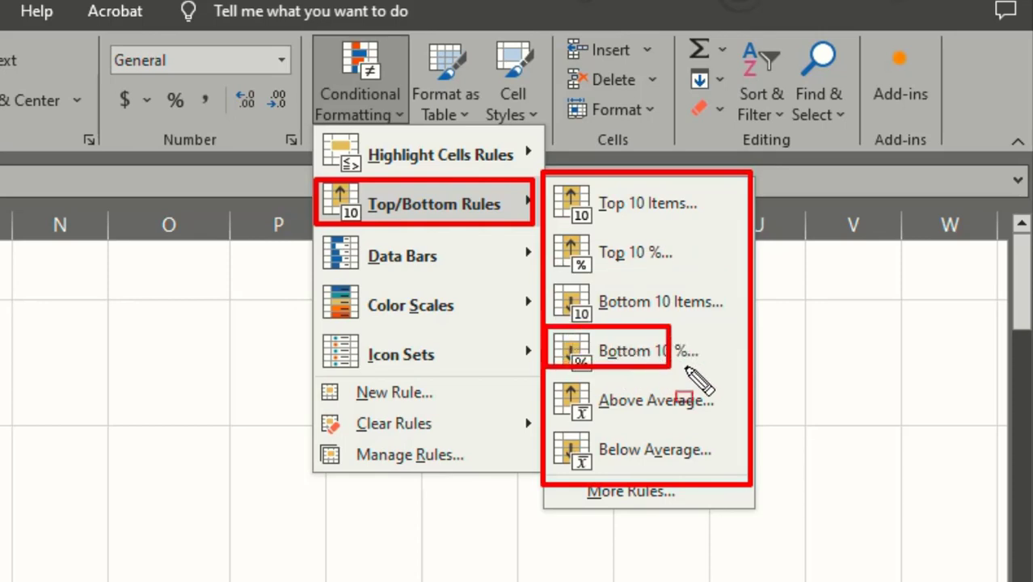
drag(548, 373, 687, 420)
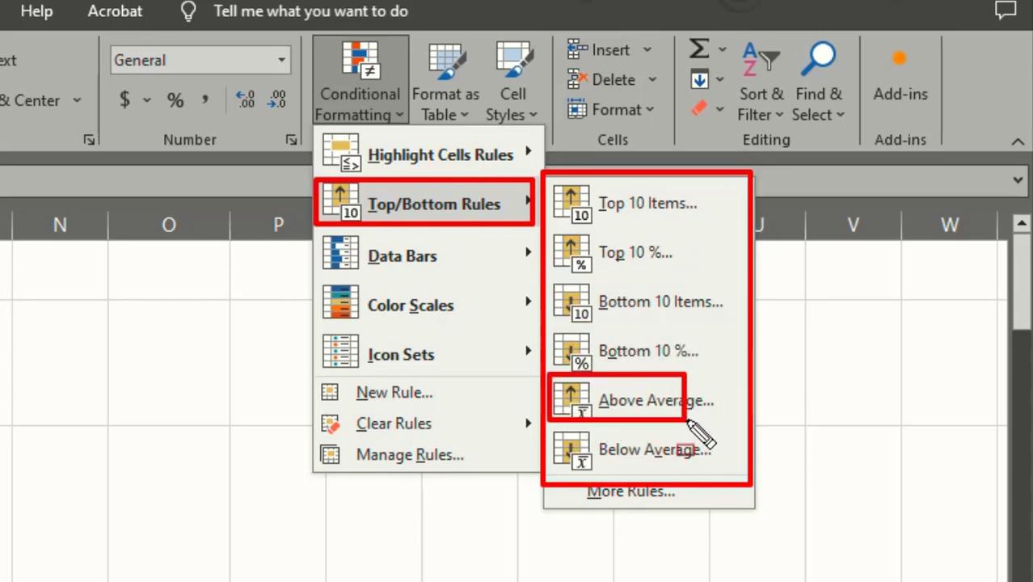
mouse_move(548, 416)
mouse_down()
mouse_move(656, 459)
mouse_move(731, 461)
mouse_up()
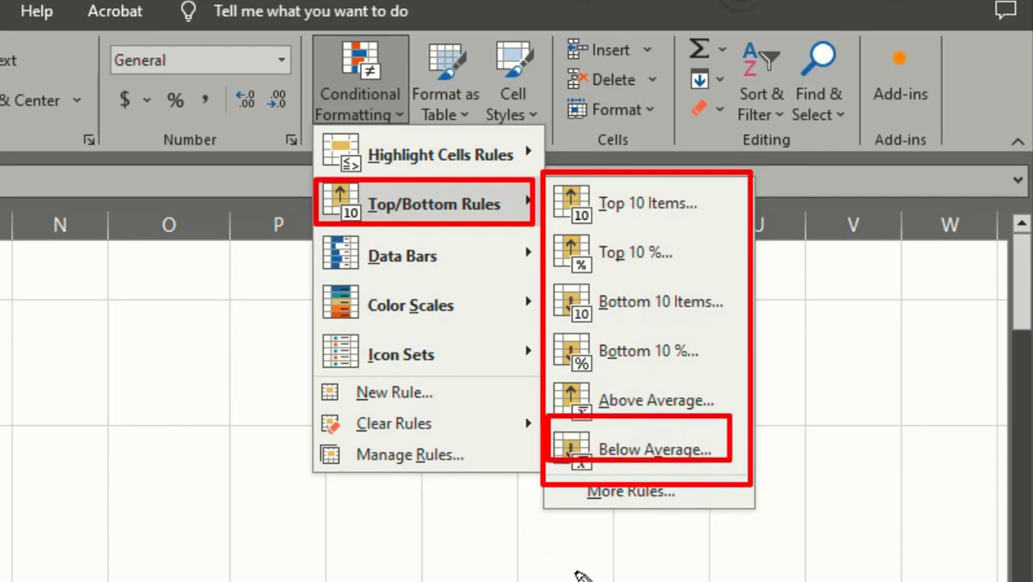
key(Escape)
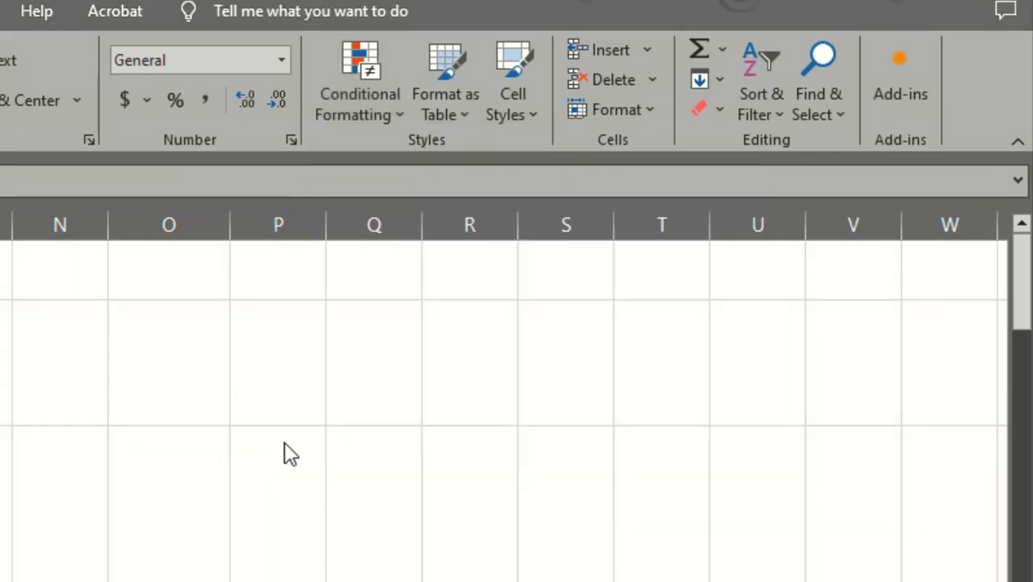
click(392, 114)
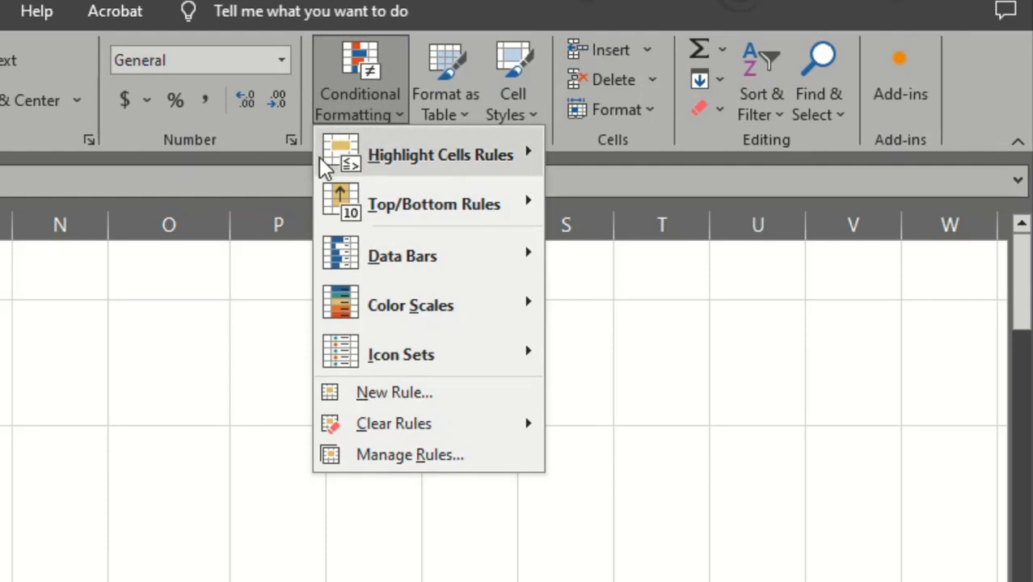
mouse_move(446, 203)
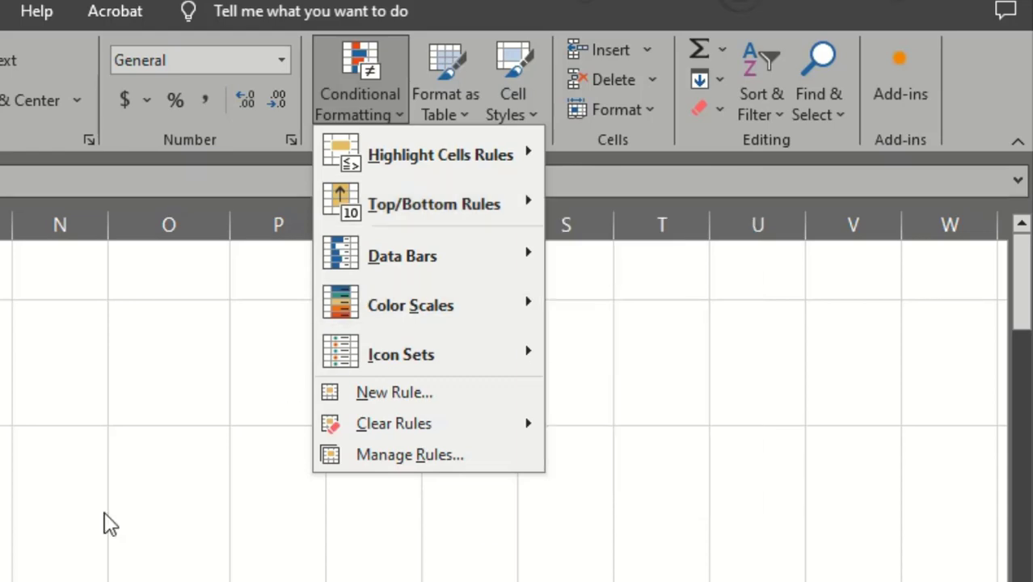
click(250, 431)
Select all the values in the Totan No column, from K4 down to the last student row.
scroll(250, 432, down, 3)
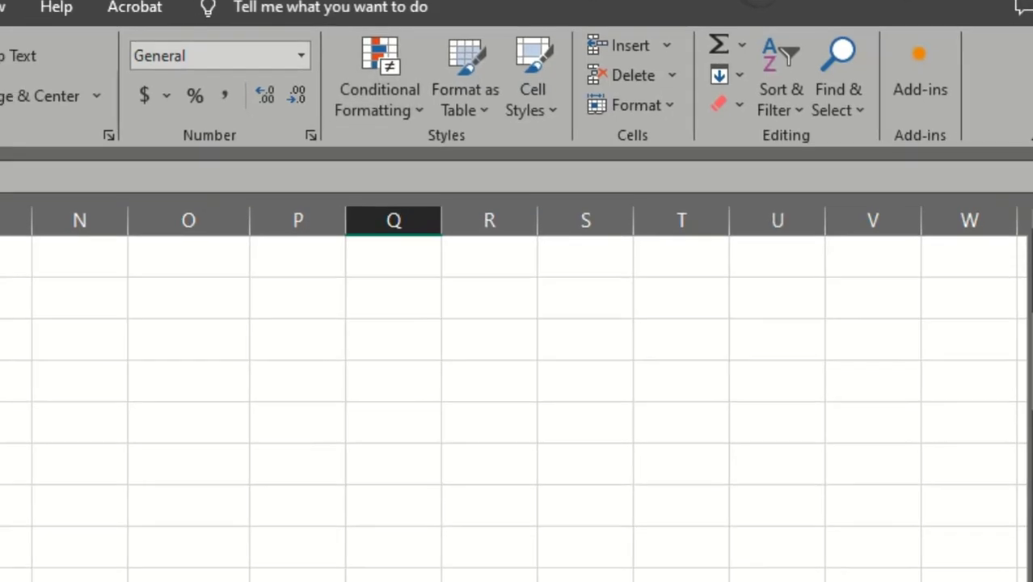
scroll(250, 431, up, 3)
scroll(250, 432, down, 2)
scroll(236, 389, up, 2)
click(223, 534)
scroll(328, 488, down, 2)
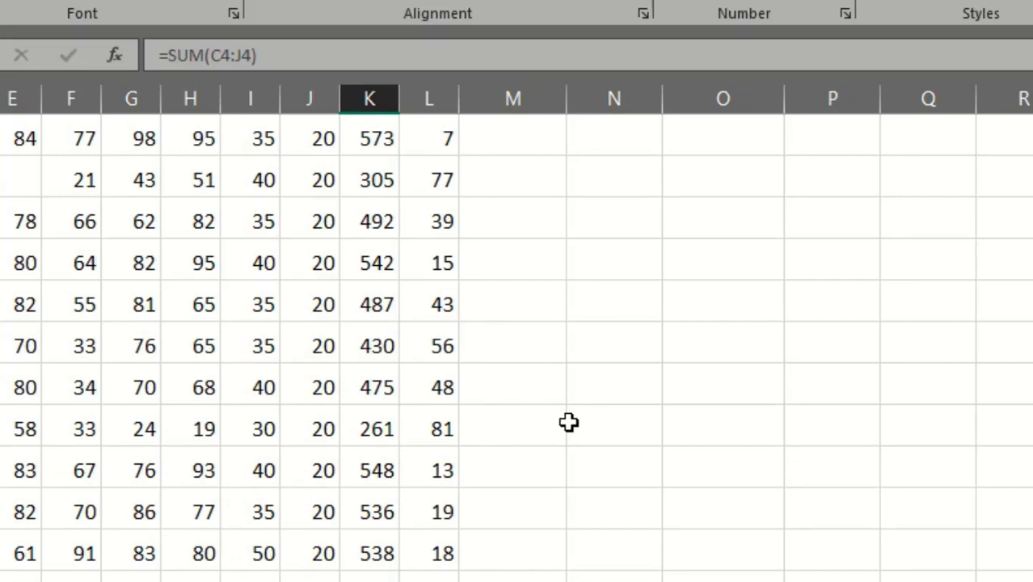
scroll(665, 404, up, 2)
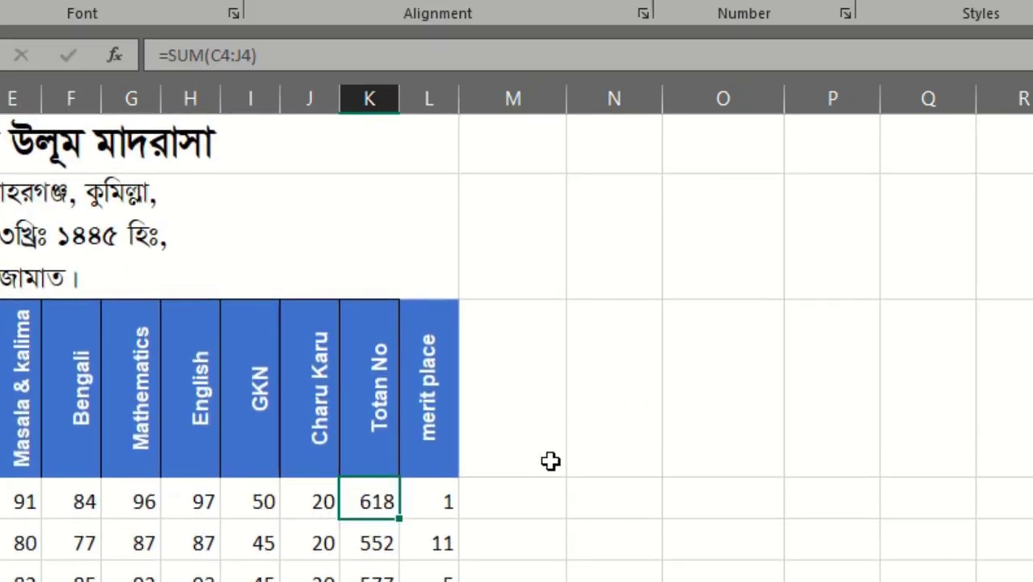
scroll(378, 495, down, 3)
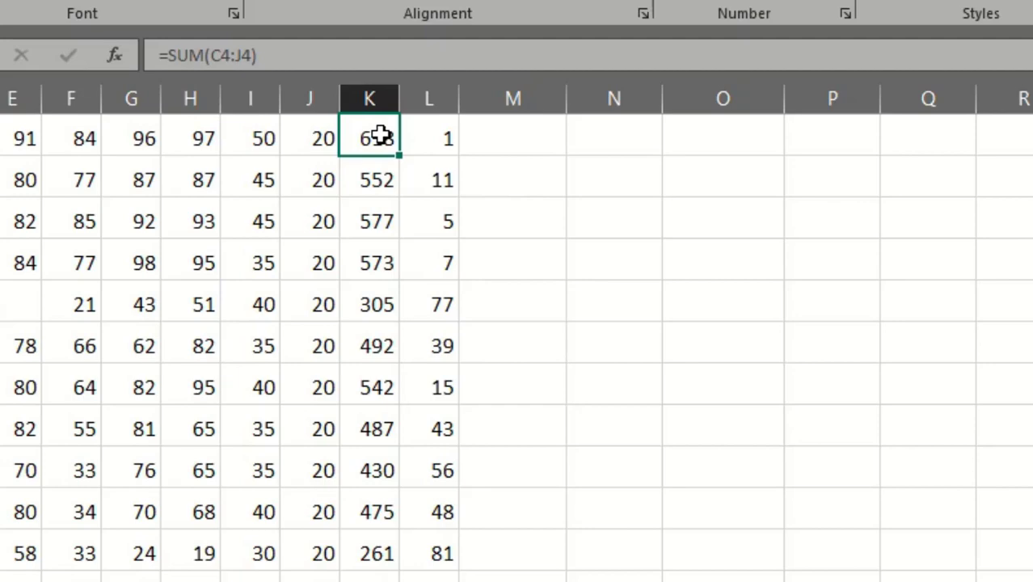
key(ctrl+shift+Down)
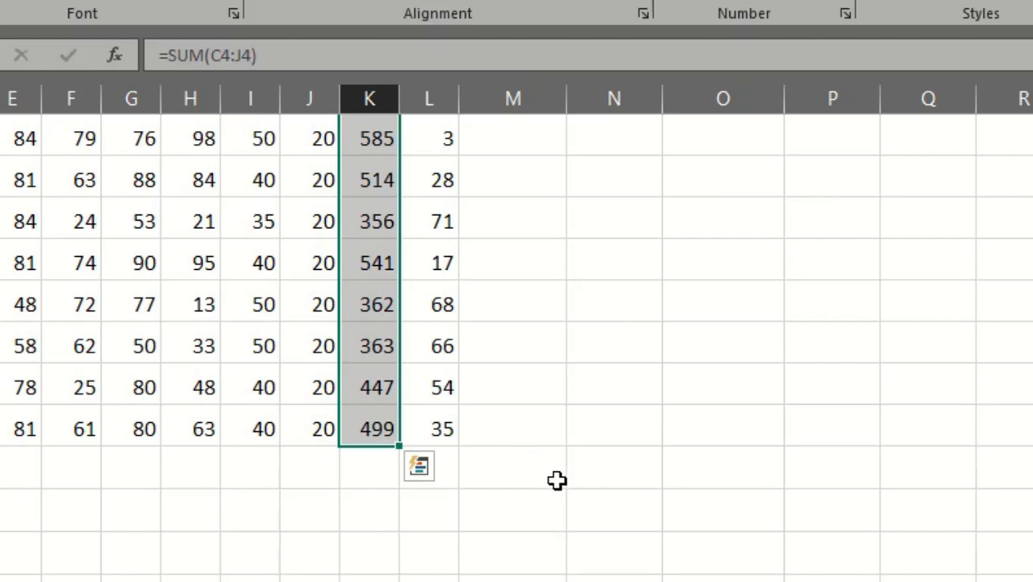
scroll(562, 483, up, 5)
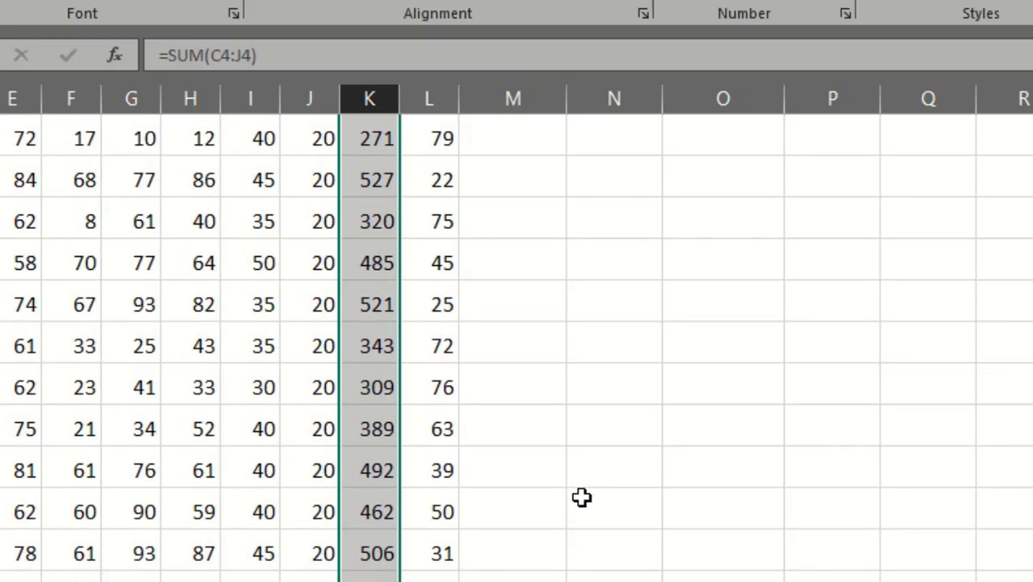
scroll(582, 497, up, 5)
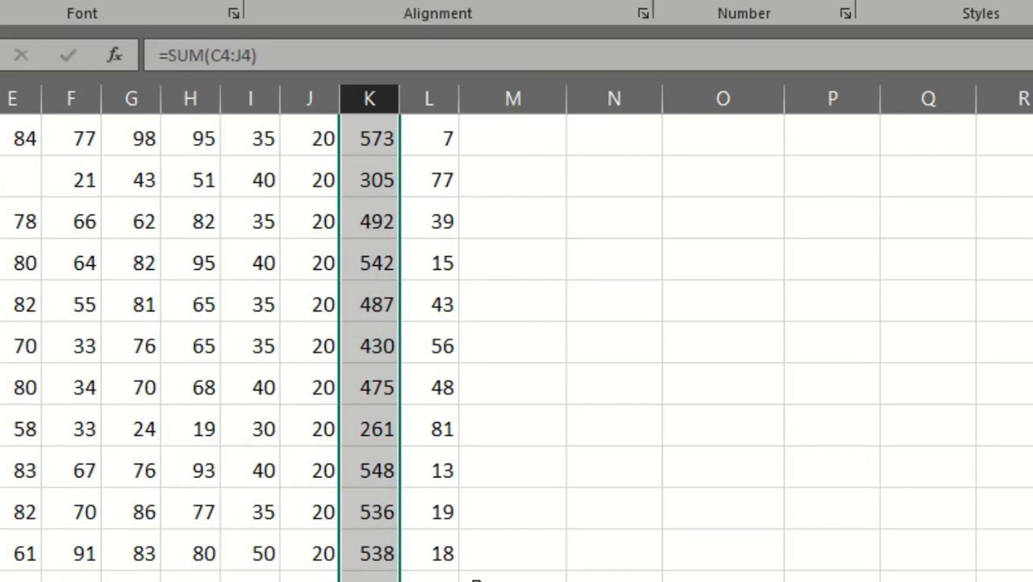
scroll(460, 443, up, 5)
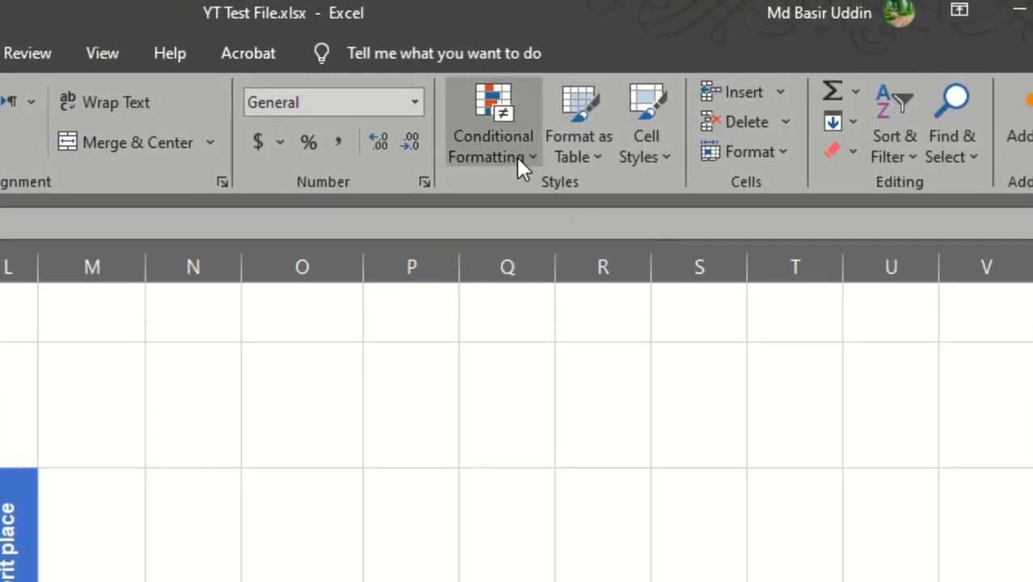
Apply a Top 10 Items conditional formatting rule to the selected totals, using rank 10 and Light Red Fill with Dark Red Text.
click(517, 157)
mouse_move(587, 251)
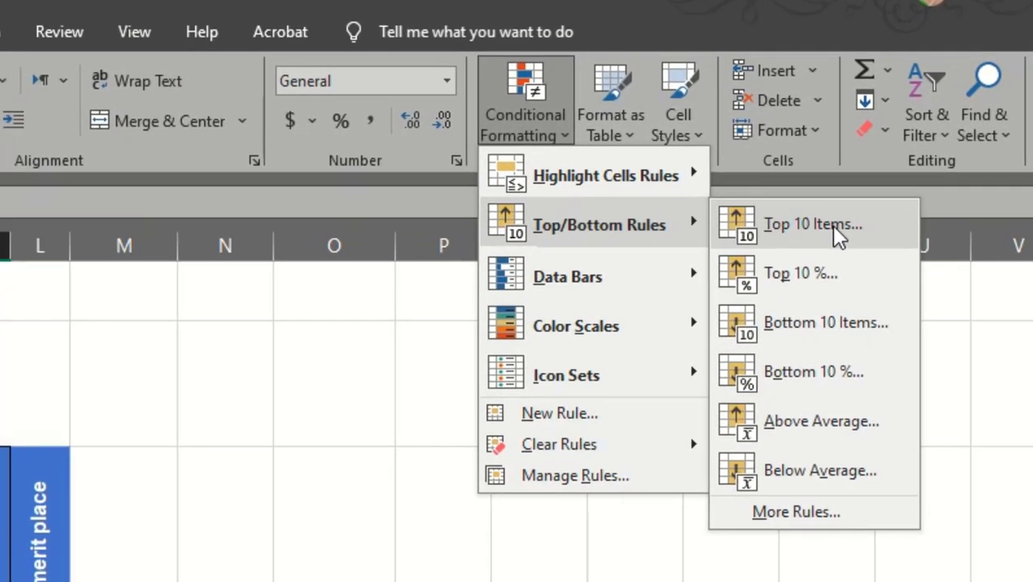
click(800, 247)
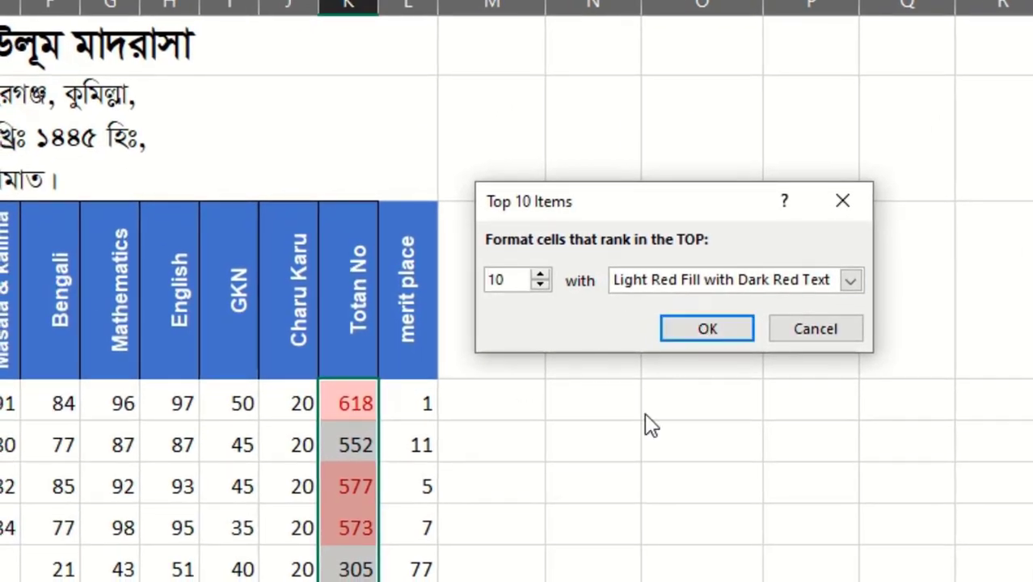
drag(718, 216, 742, 212)
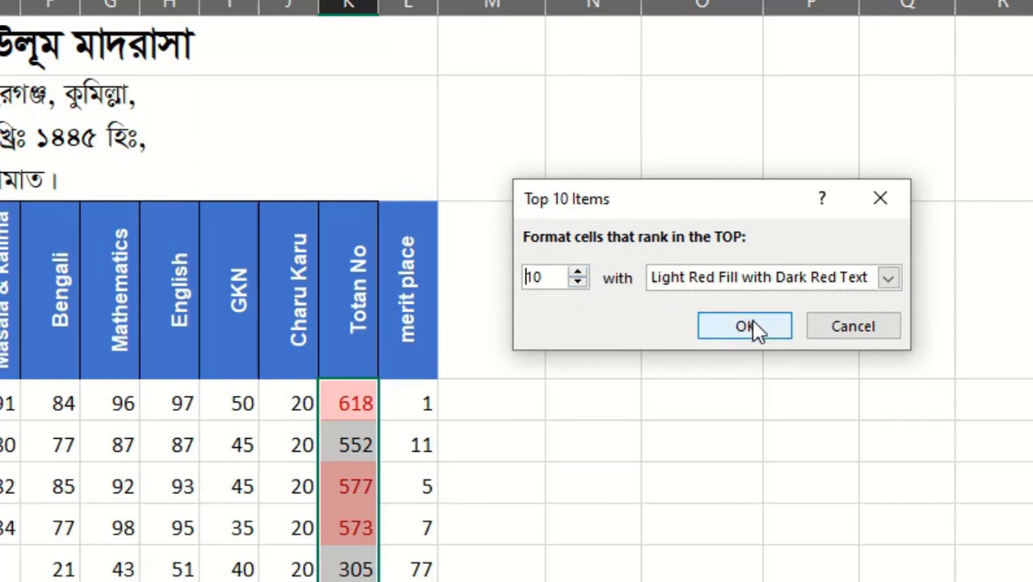
click(577, 272)
click(578, 273)
click(578, 272)
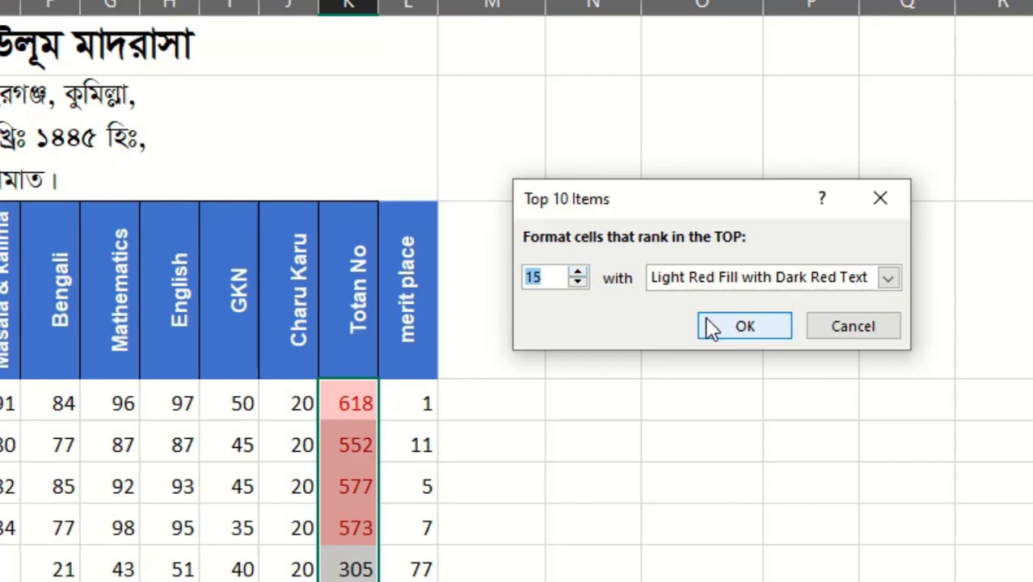
text(10)
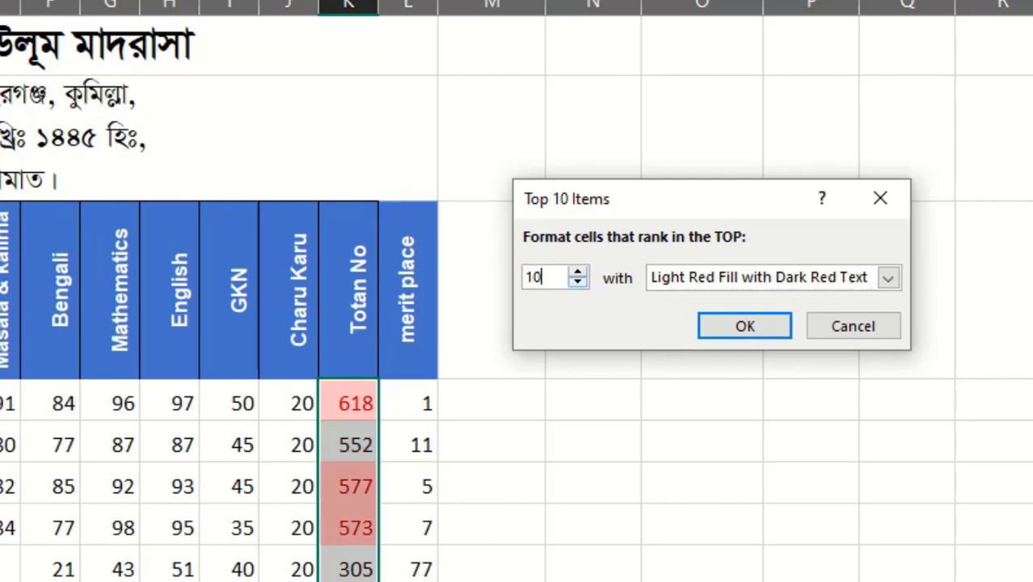
click(736, 326)
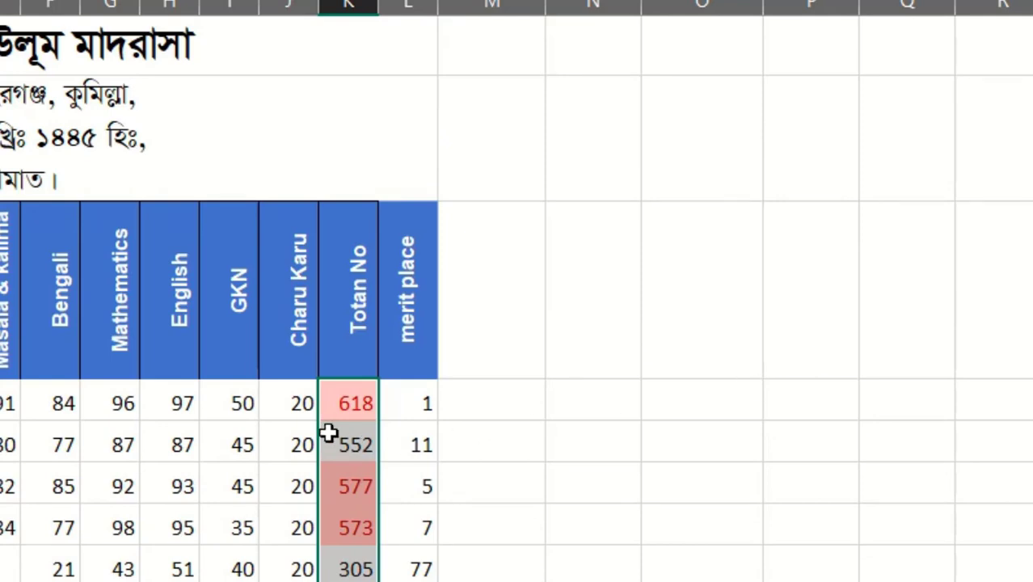
Examine which totals the rule highlights throughout the Totan No column and compare them with their merit places.
scroll(555, 422, down, 4)
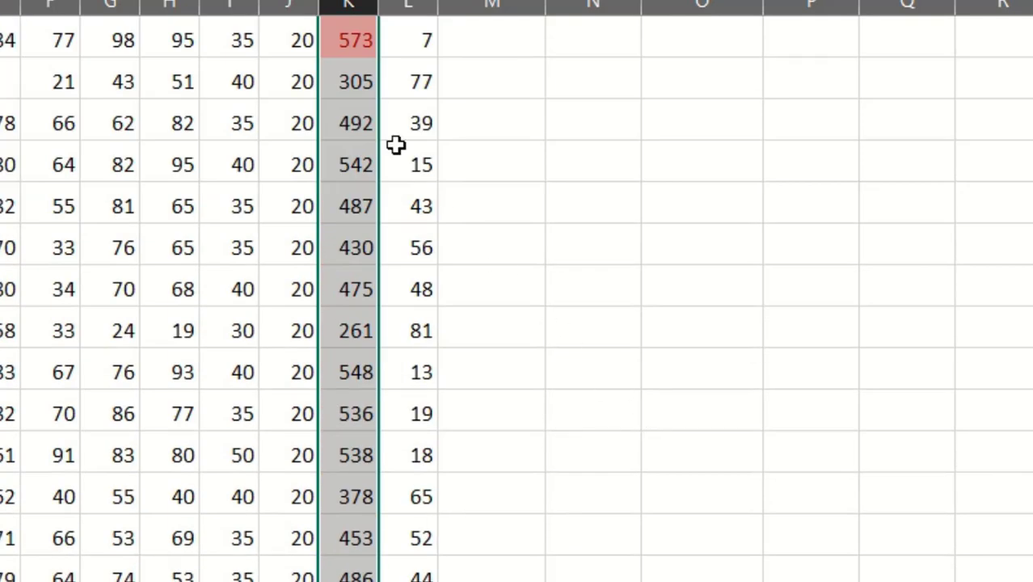
scroll(812, 357, down, 2)
scroll(791, 373, down, 5)
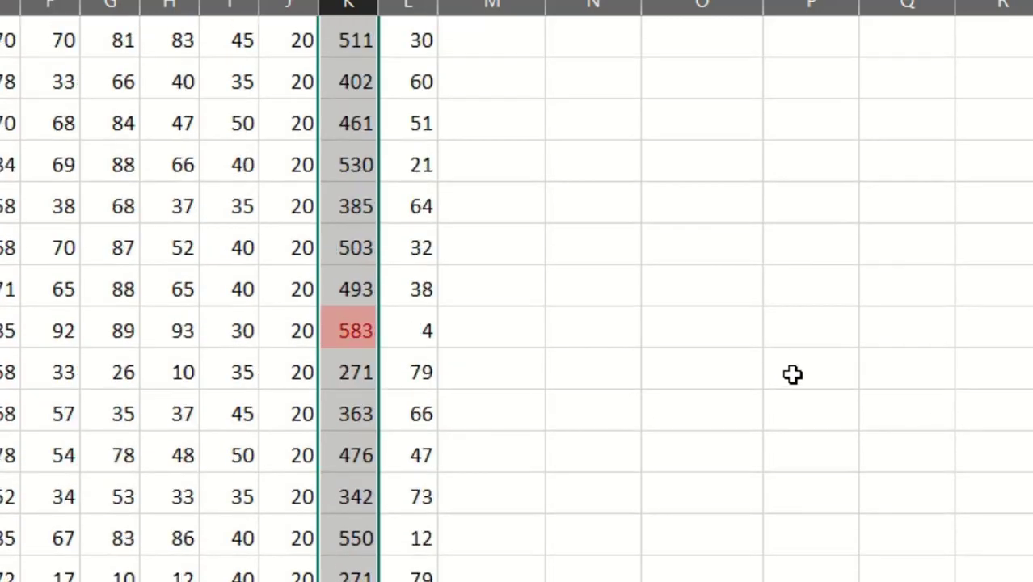
scroll(710, 274, down, 4)
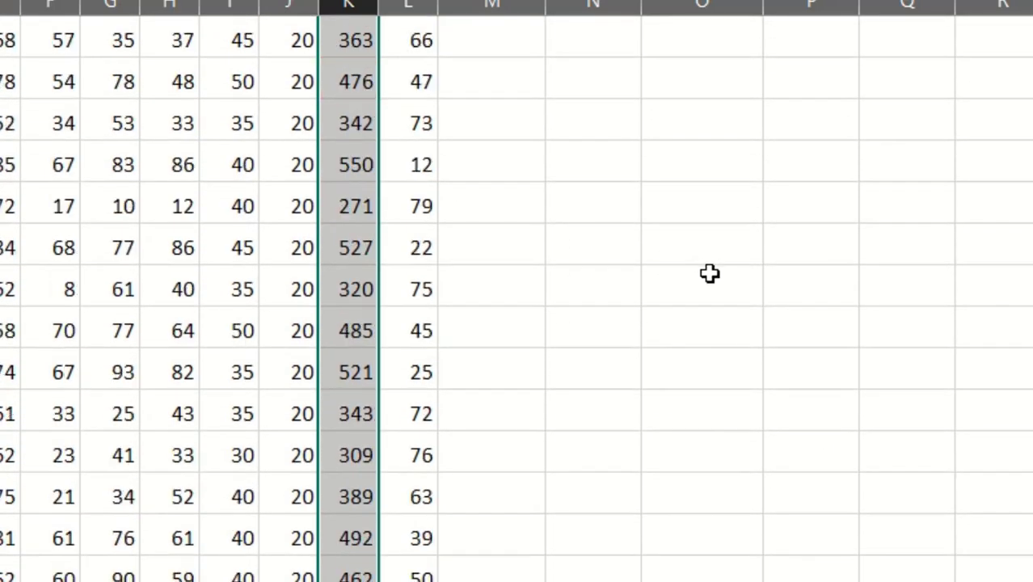
scroll(651, 334, down, 2)
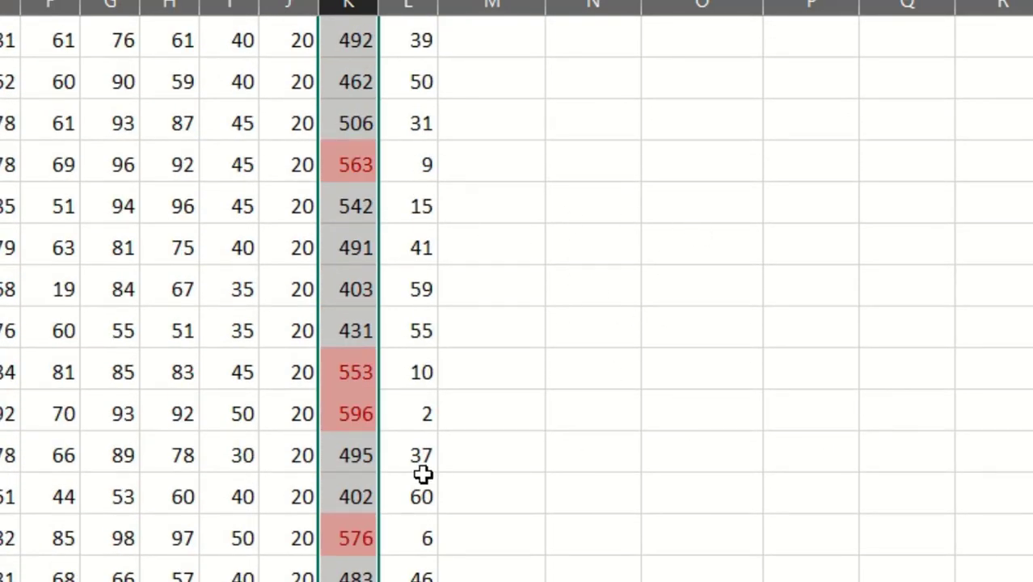
scroll(723, 434, down, 1)
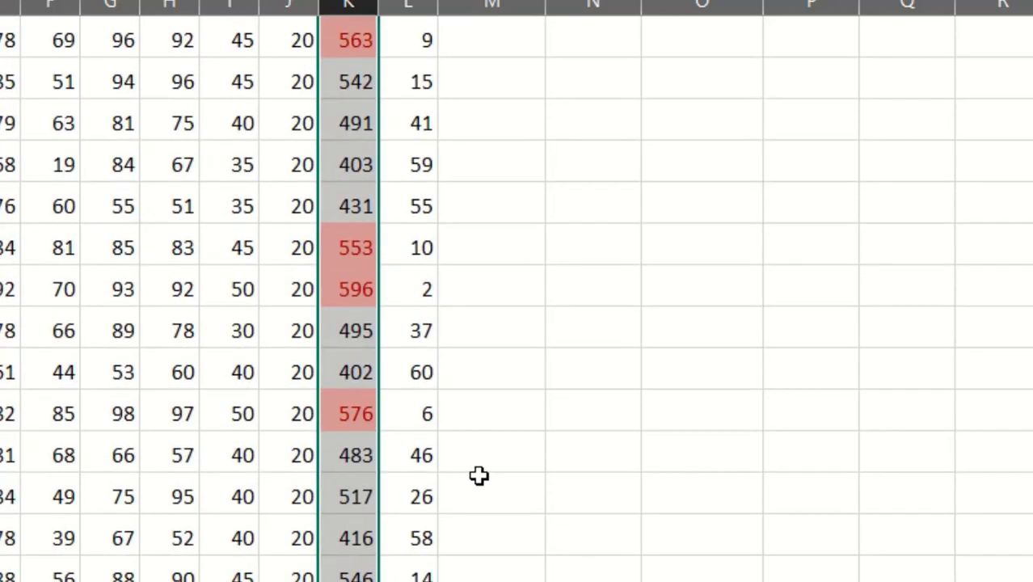
scroll(620, 456, up, 10)
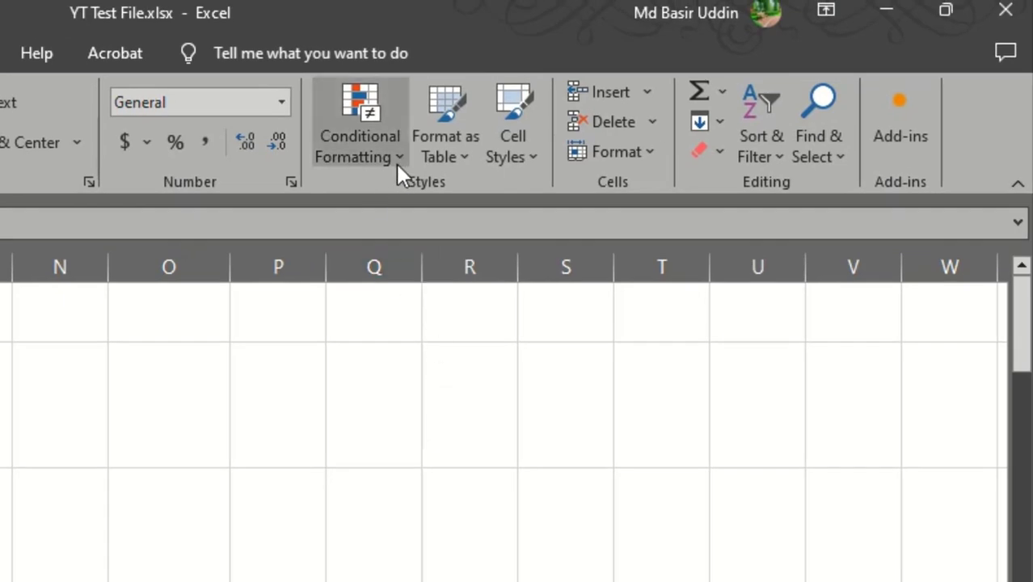
Clear the conditional formatting rule from the Totan No values.
click(395, 159)
mouse_move(423, 246)
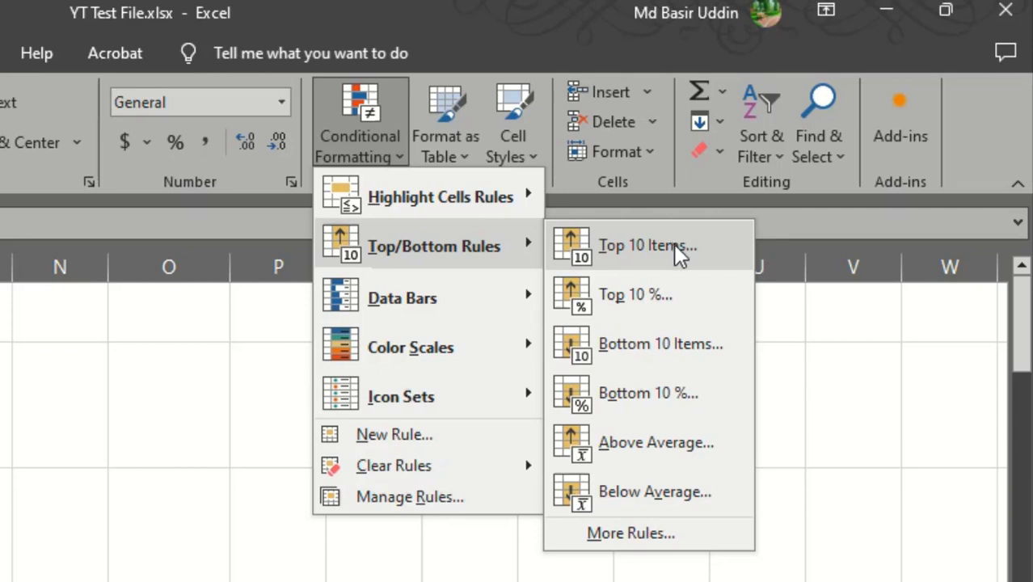
mouse_move(419, 480)
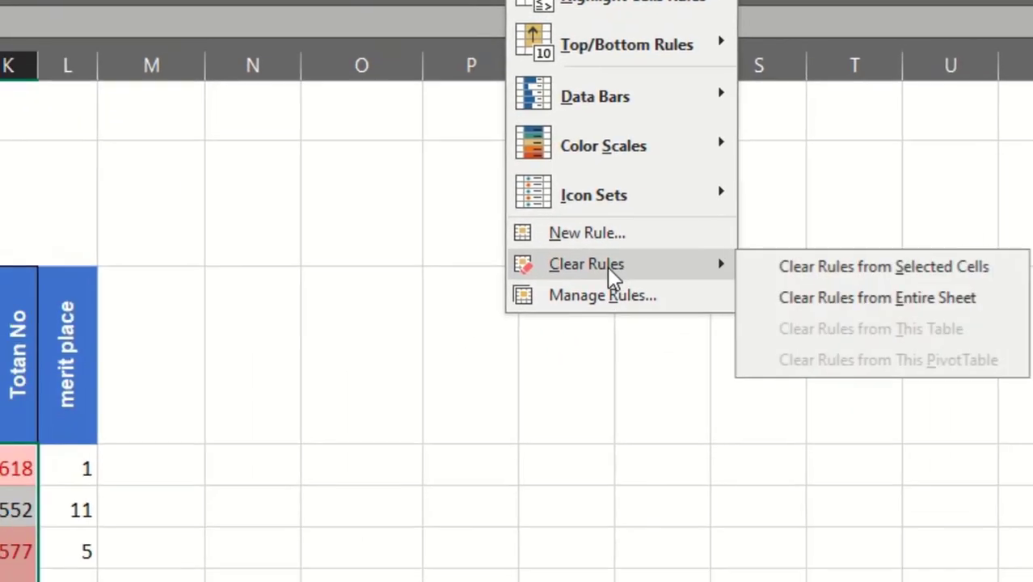
click(816, 266)
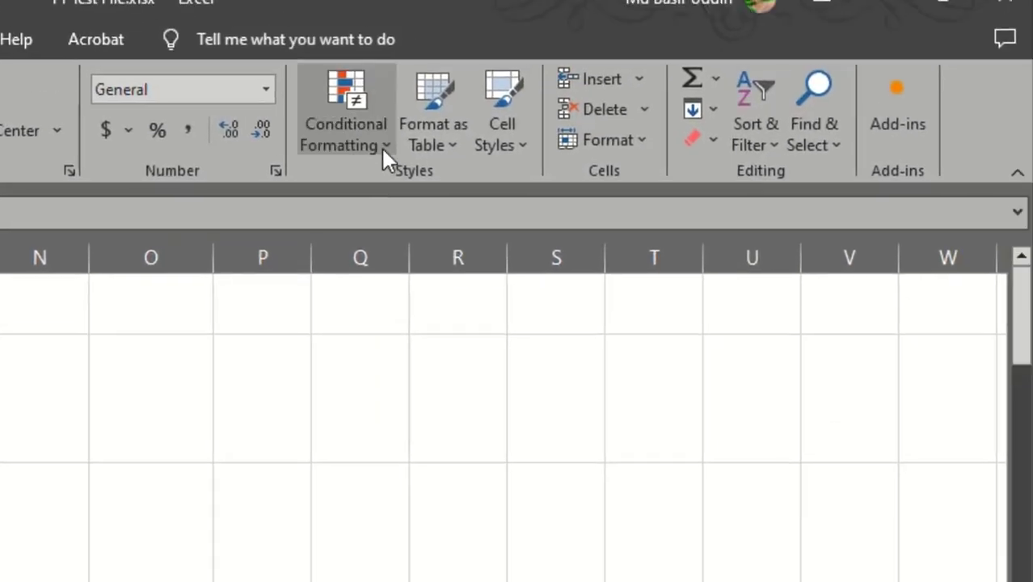
click(432, 89)
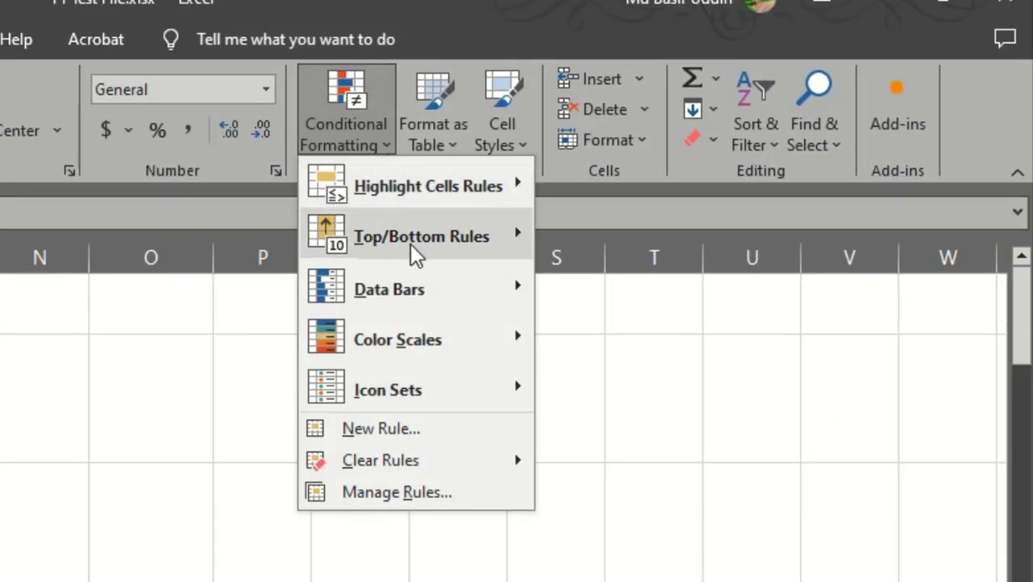
mouse_move(491, 184)
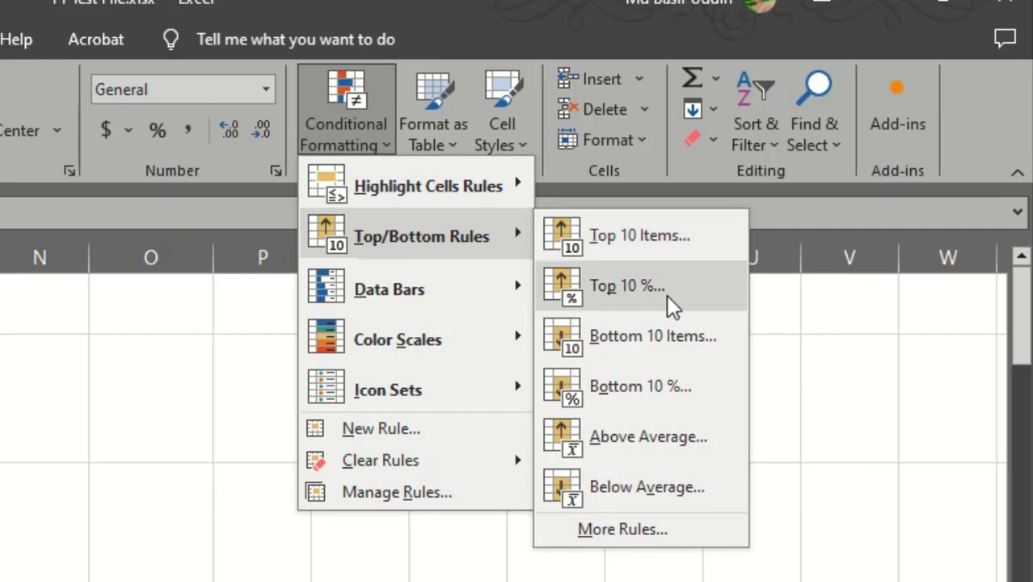
click(626, 297)
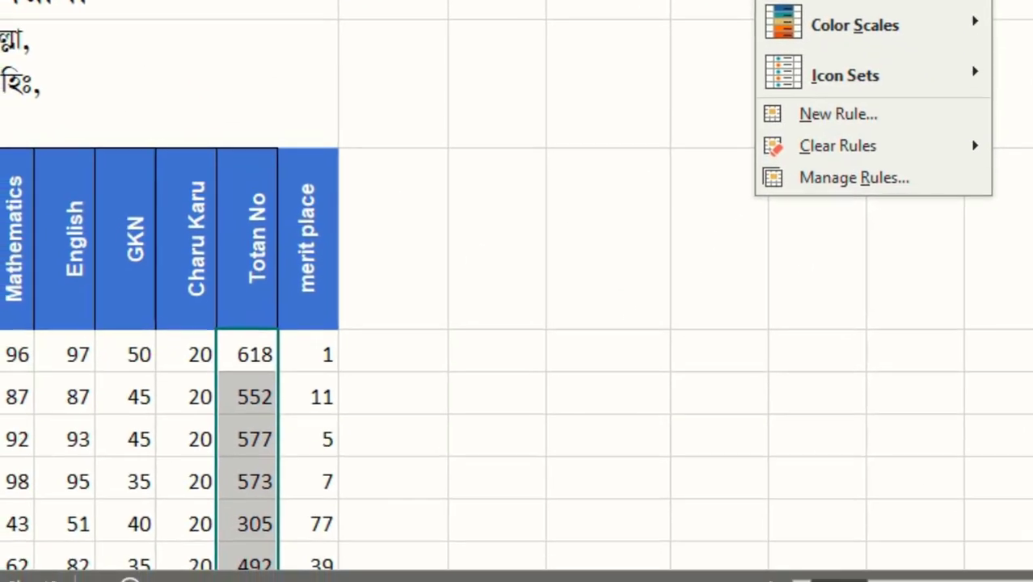
Examine the extent of the student results, from row 4 down to the last filled row.
drag(34, 330, 396, 353)
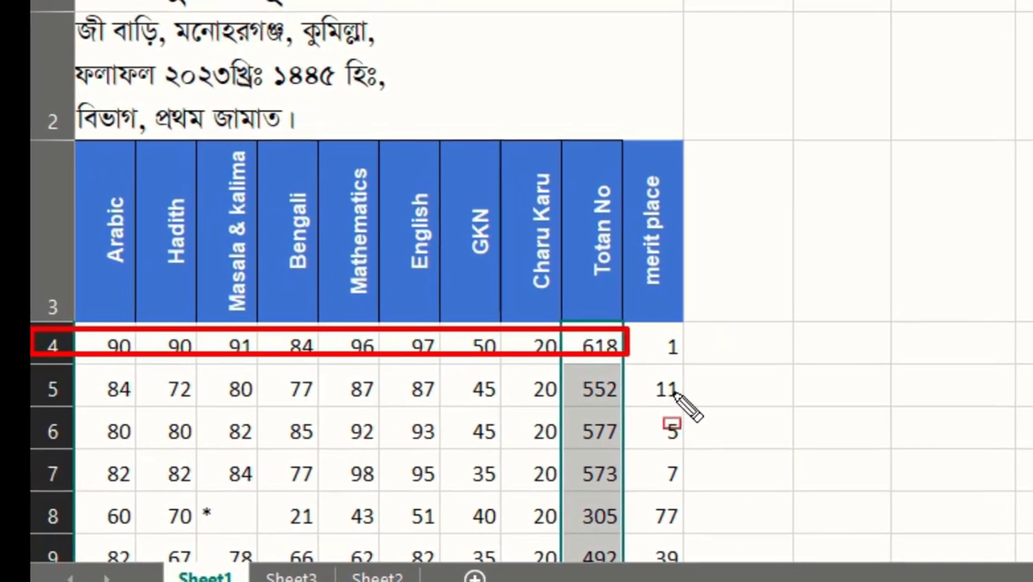
scroll(669, 381, down, 20)
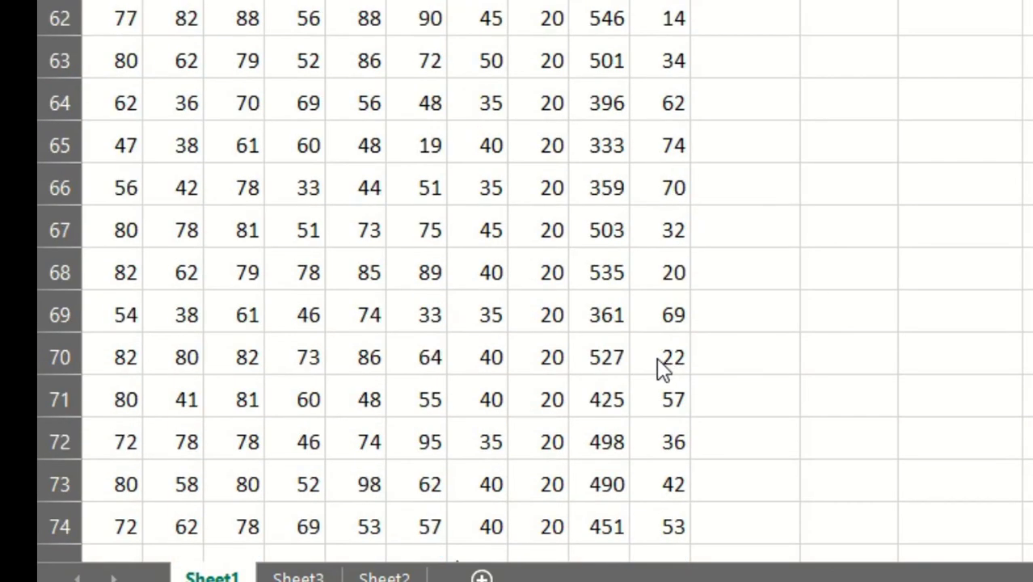
scroll(635, 396, down, 4)
scroll(311, 352, up, 2)
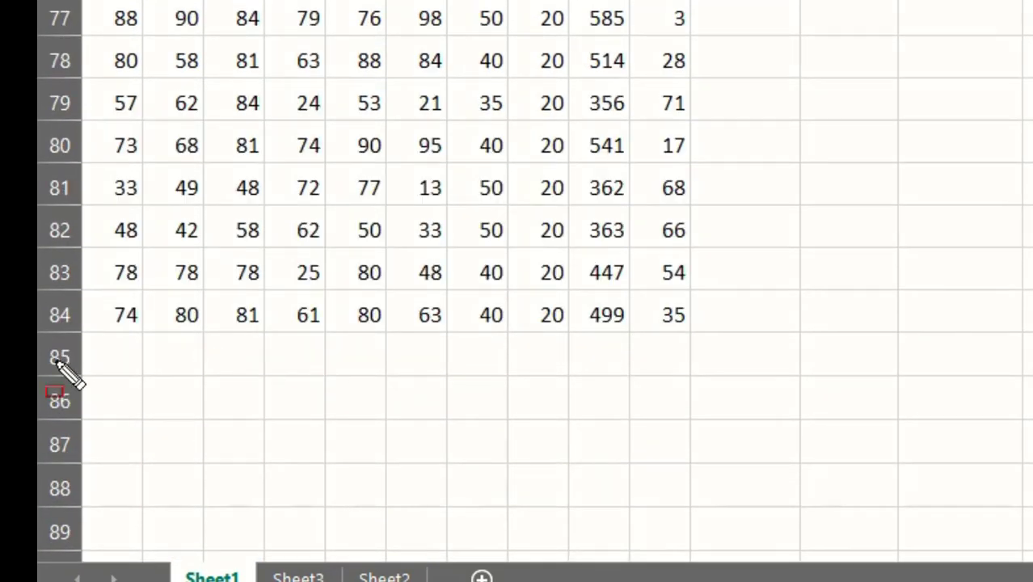
mouse_move(38, 306)
mouse_down()
mouse_move(214, 338)
mouse_move(702, 341)
mouse_move(700, 333)
mouse_up()
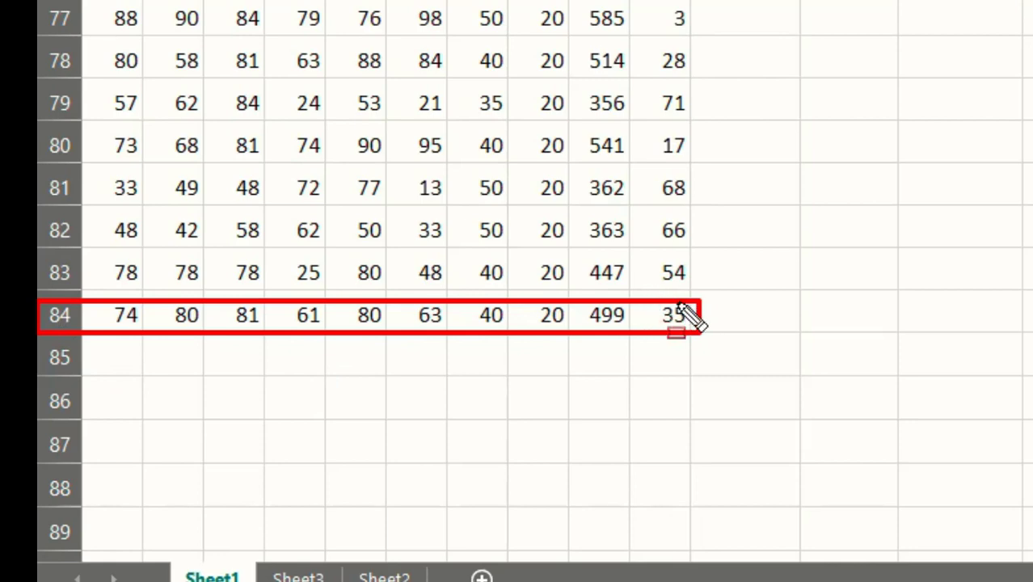
key(Escape)
scroll(700, 312, up, 20)
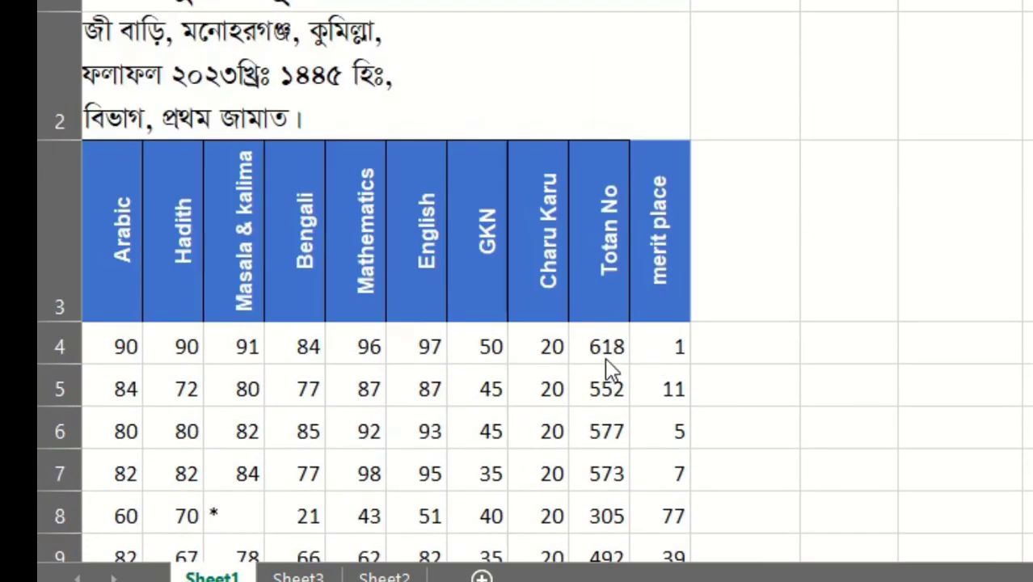
Select the Totan No values from K4 down and apply a Top 10% rule at 10% using Light Red Fill with Dark Red Text.
click(598, 344)
key(ctrl+shift+Down)
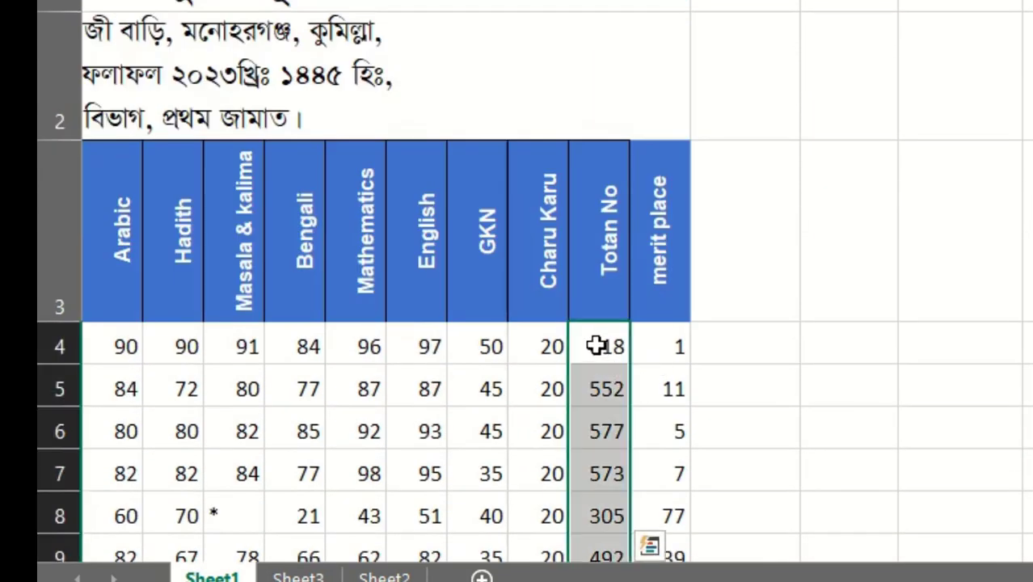
scroll(470, 417, down, 10)
scroll(564, 499, down, 6)
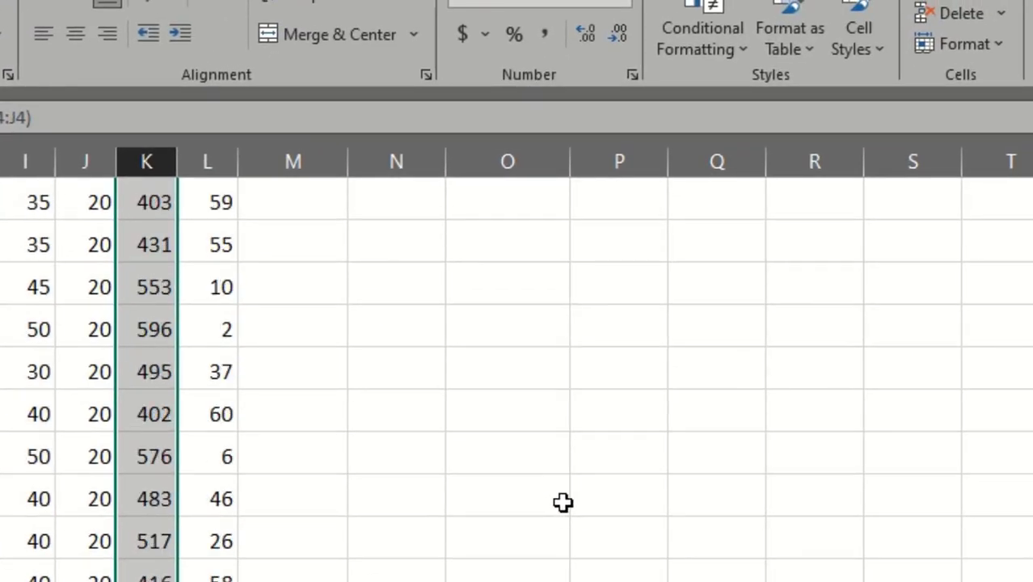
scroll(618, 368, up, 10)
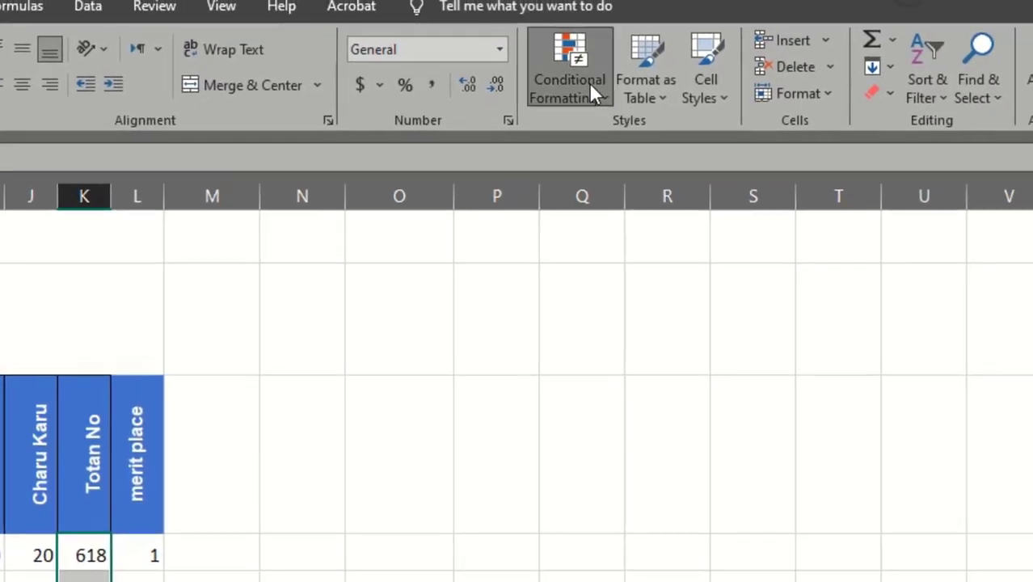
click(644, 68)
mouse_move(777, 167)
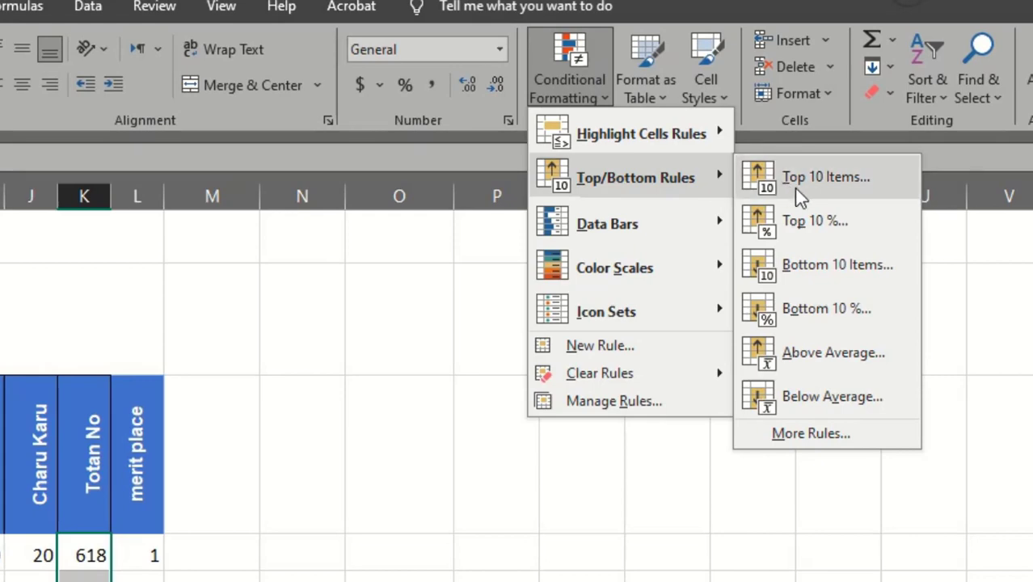
click(829, 223)
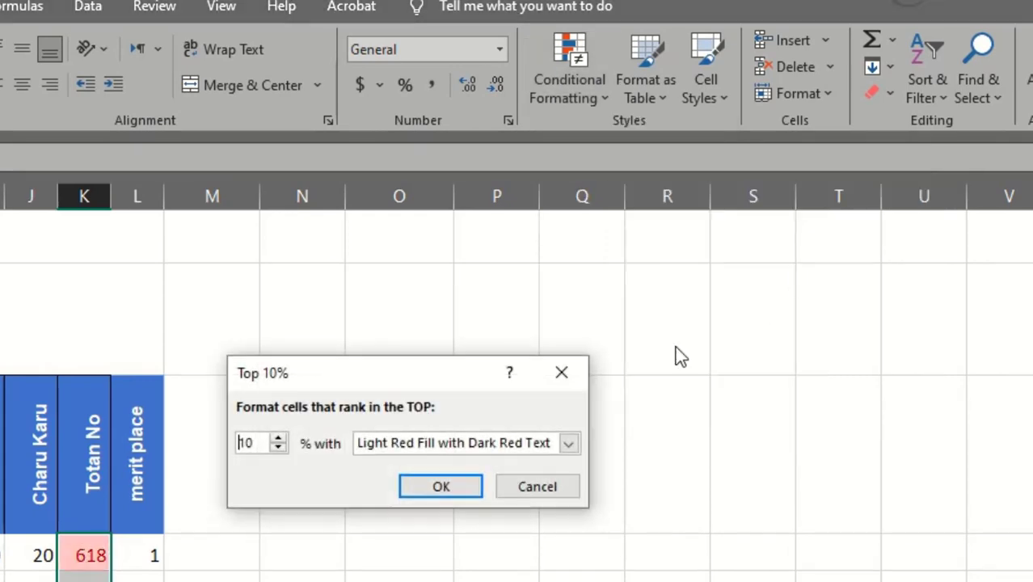
click(453, 488)
Examine which totals the Top 10% rule highlights throughout the Totan No column, comparing them with the merit places beside them.
scroll(557, 305, down, 10)
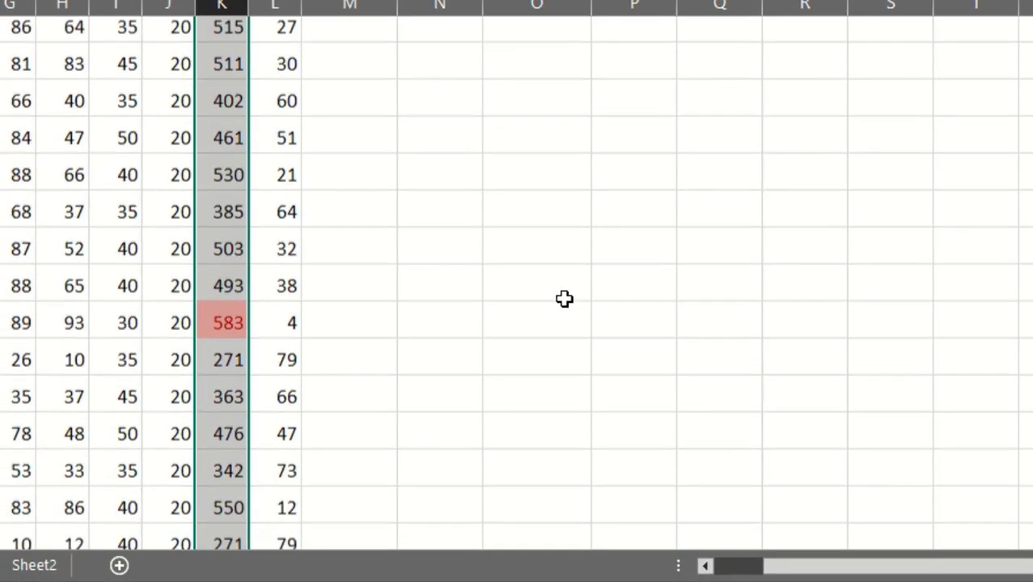
scroll(566, 298, down, 10)
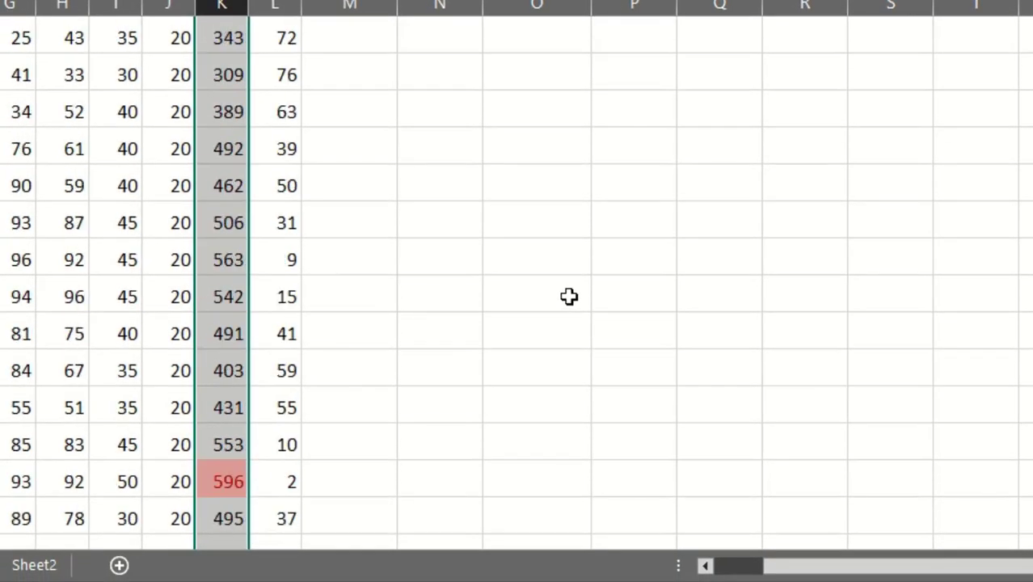
scroll(465, 373, up, 1)
scroll(463, 365, down, 1)
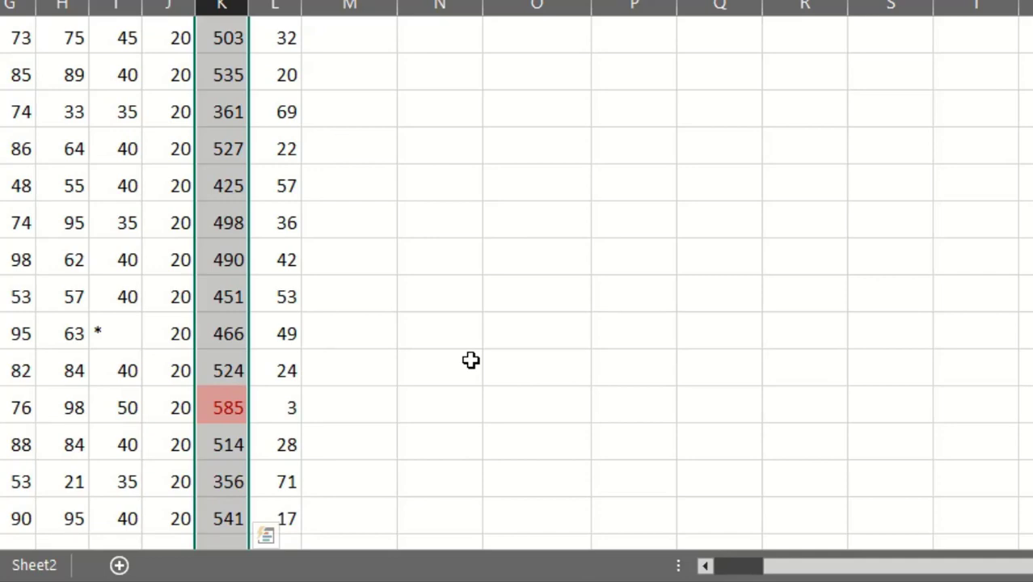
scroll(319, 392, down, 3)
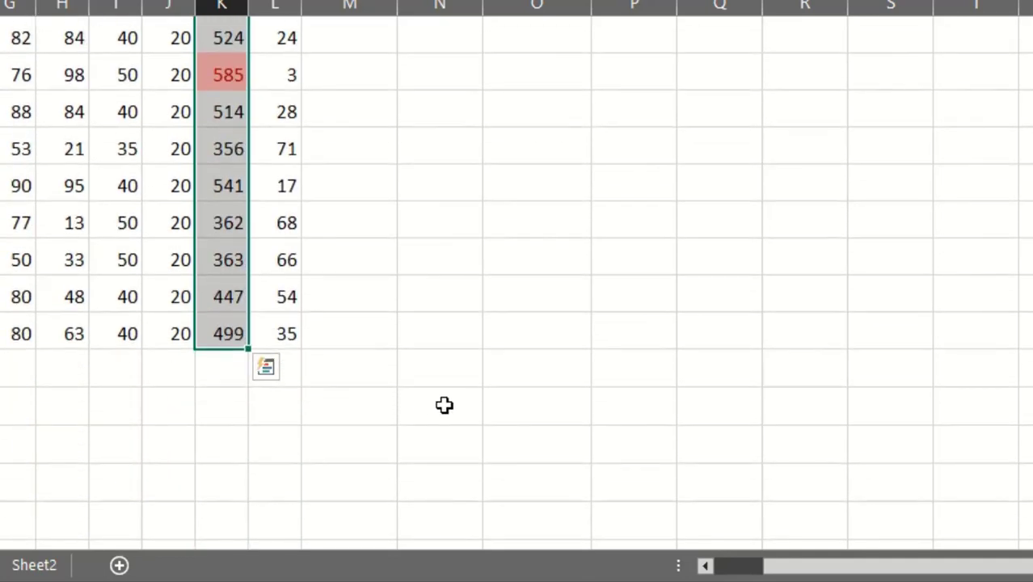
scroll(443, 405, up, 2)
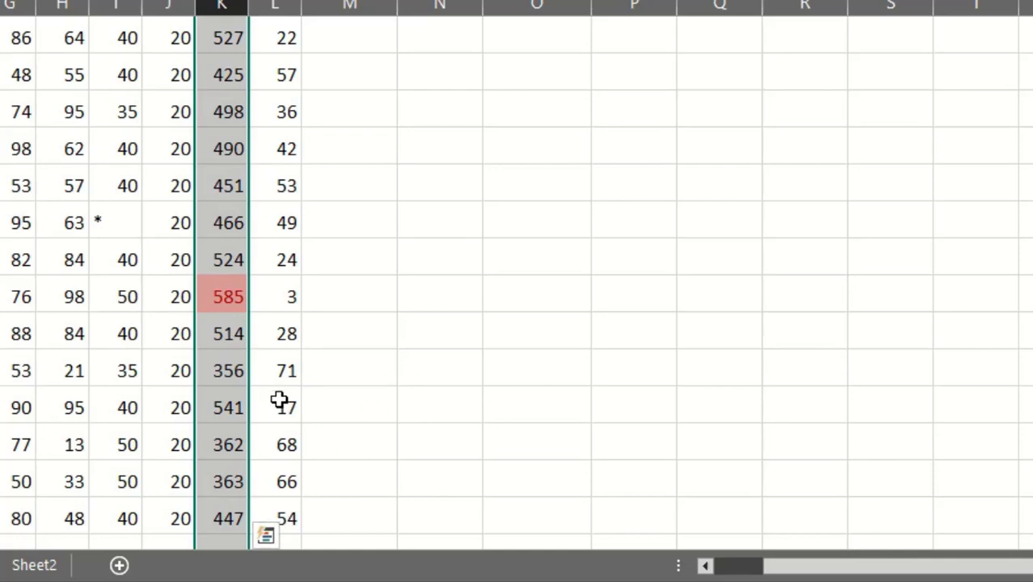
scroll(379, 376, up, 10)
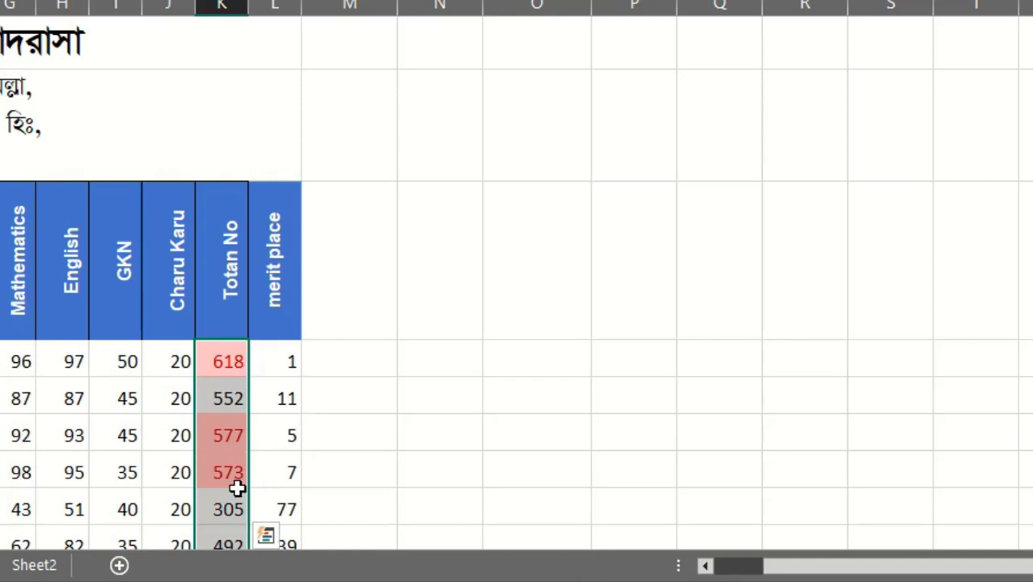
scroll(321, 303, down, 1)
scroll(389, 317, up, 1)
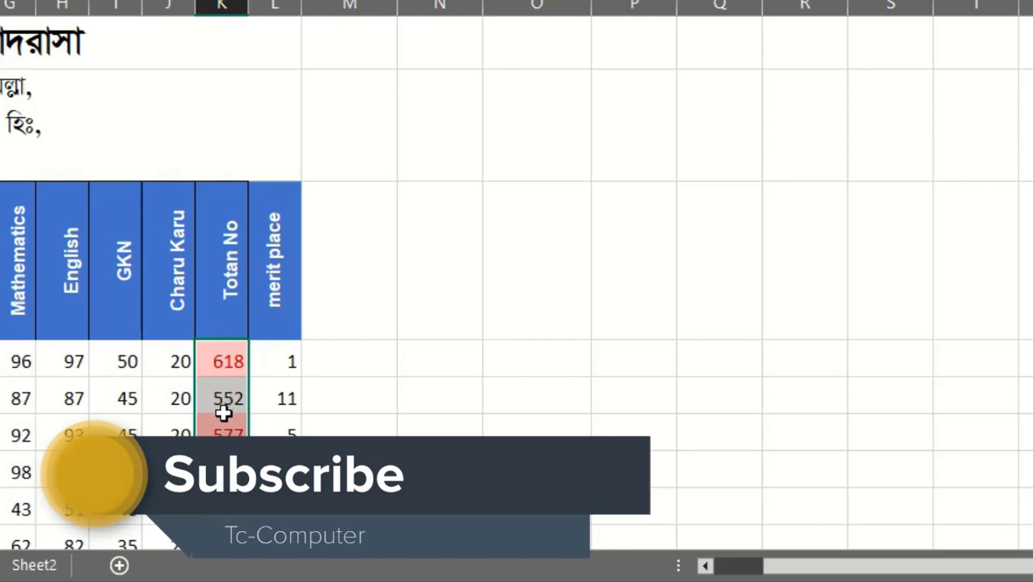
scroll(288, 324, down, 8)
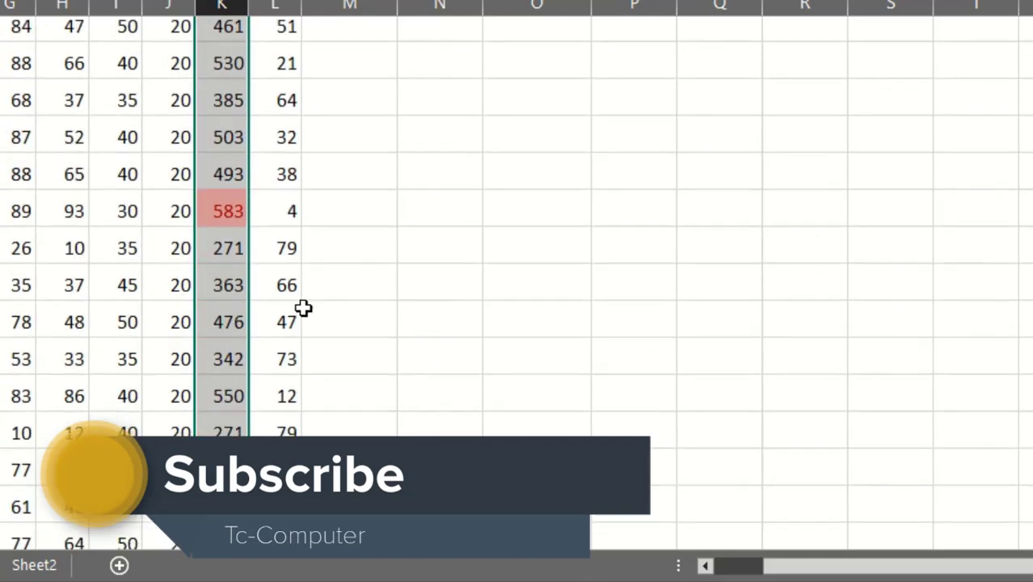
scroll(303, 308, down, 10)
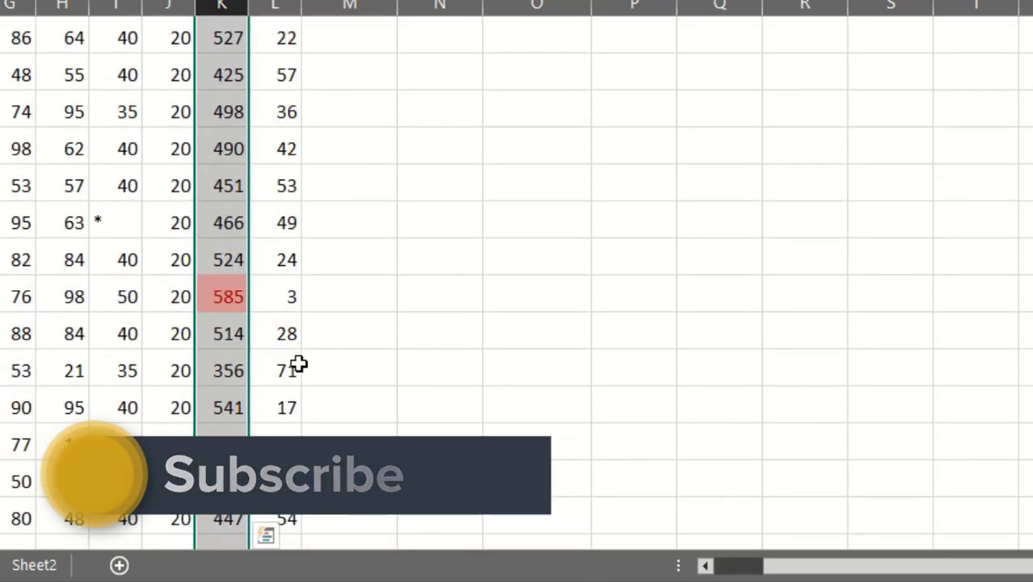
scroll(282, 331, down, 3)
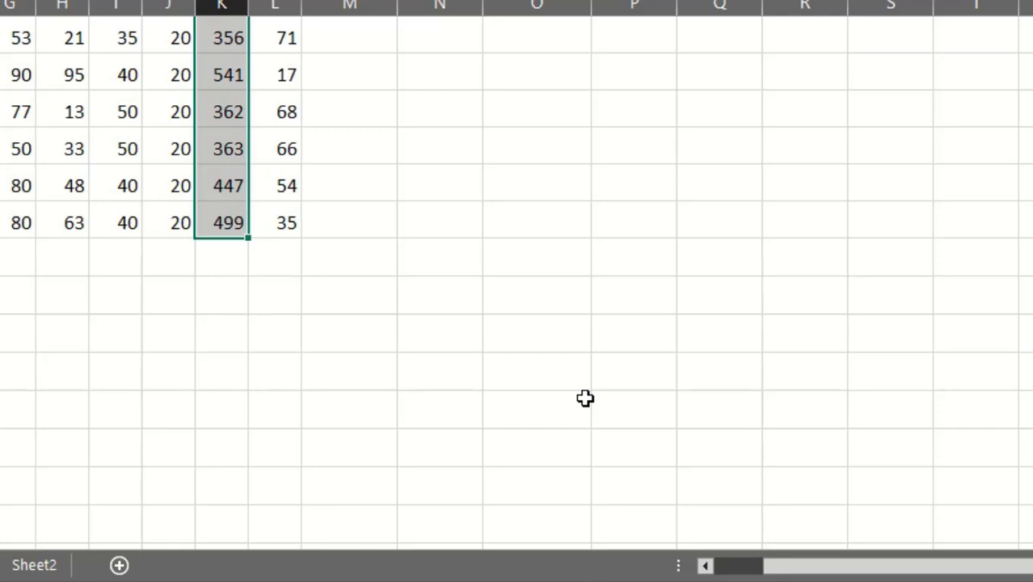
scroll(585, 398, up, 1)
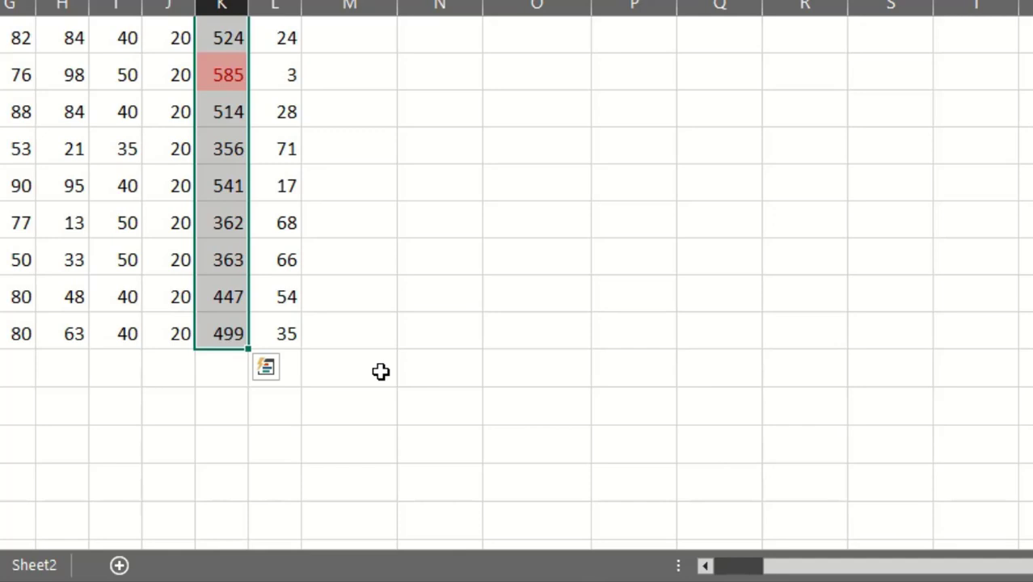
Clear the Top 10% conditional formatting rule from the selected Totan No values.
click(694, 0)
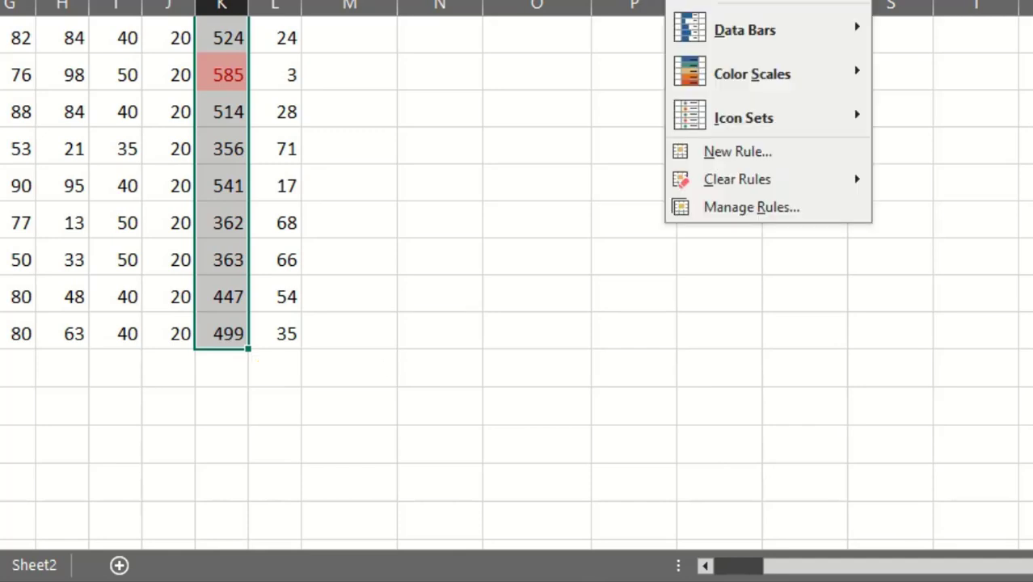
mouse_move(744, 192)
click(933, 179)
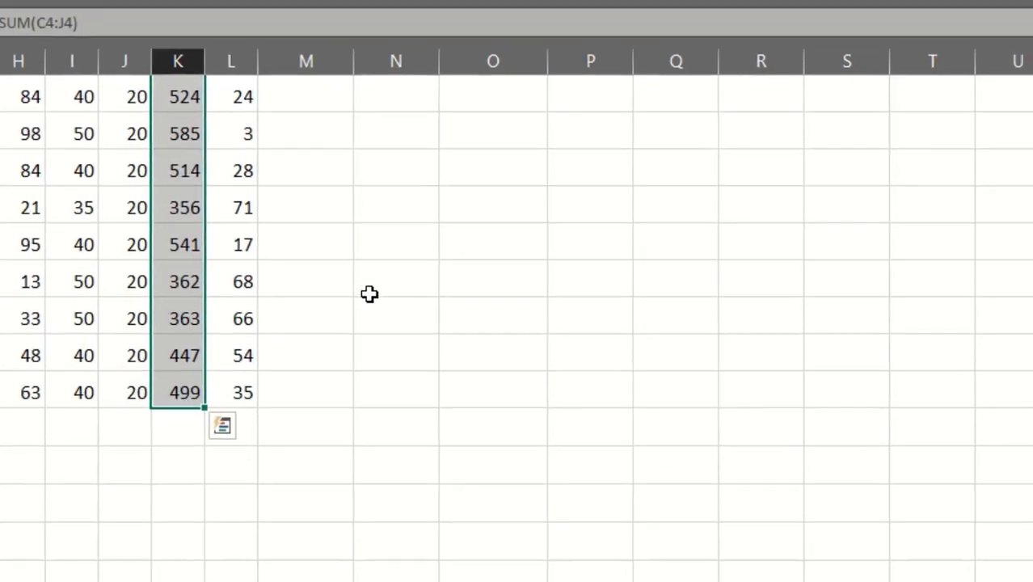
Apply a Bottom 10 Items rule to the selected totals, using rank 10 and Light Red Fill with Dark Red Text.
scroll(369, 294, up, 10)
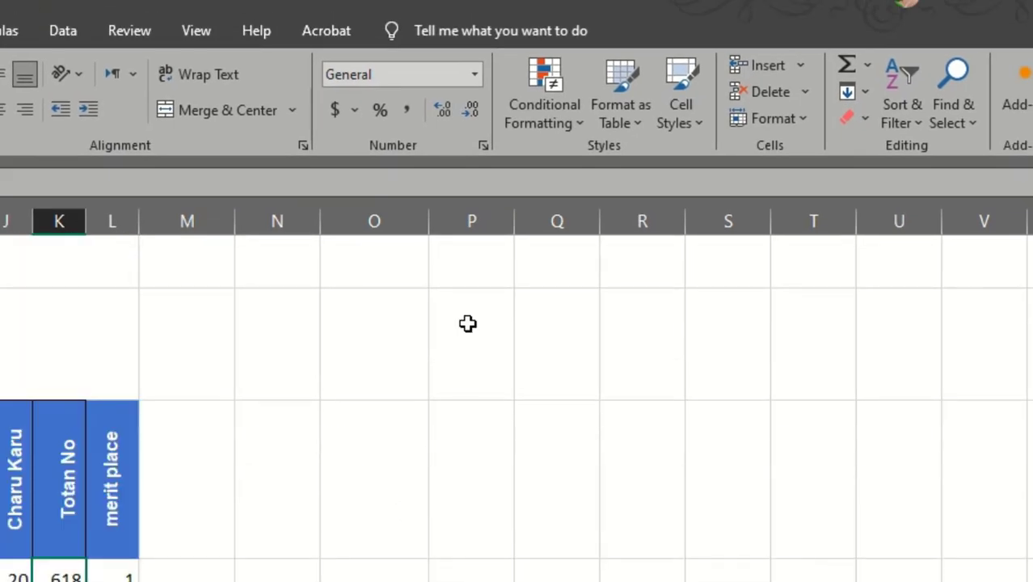
click(556, 123)
mouse_move(646, 202)
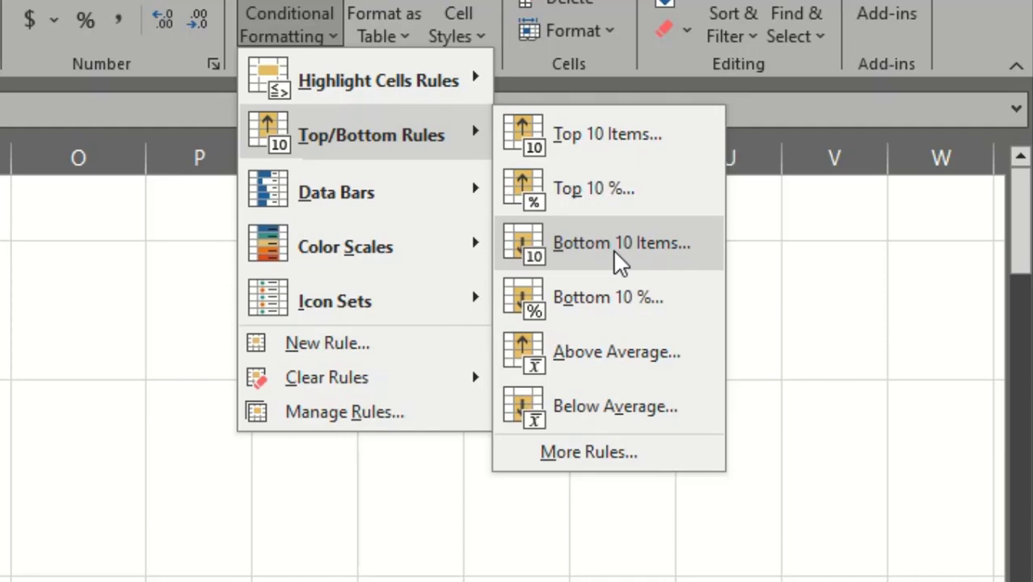
click(613, 249)
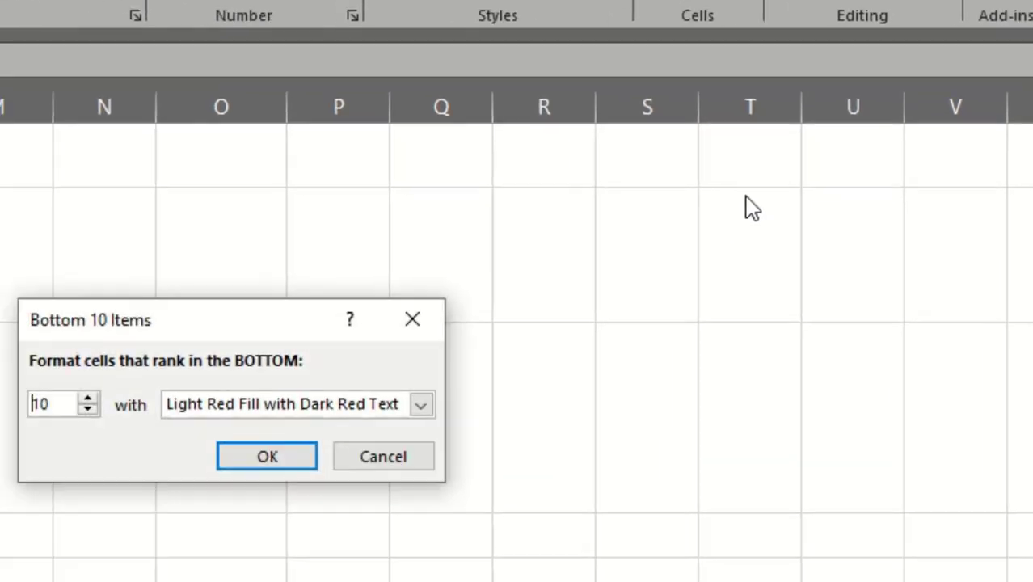
click(643, 295)
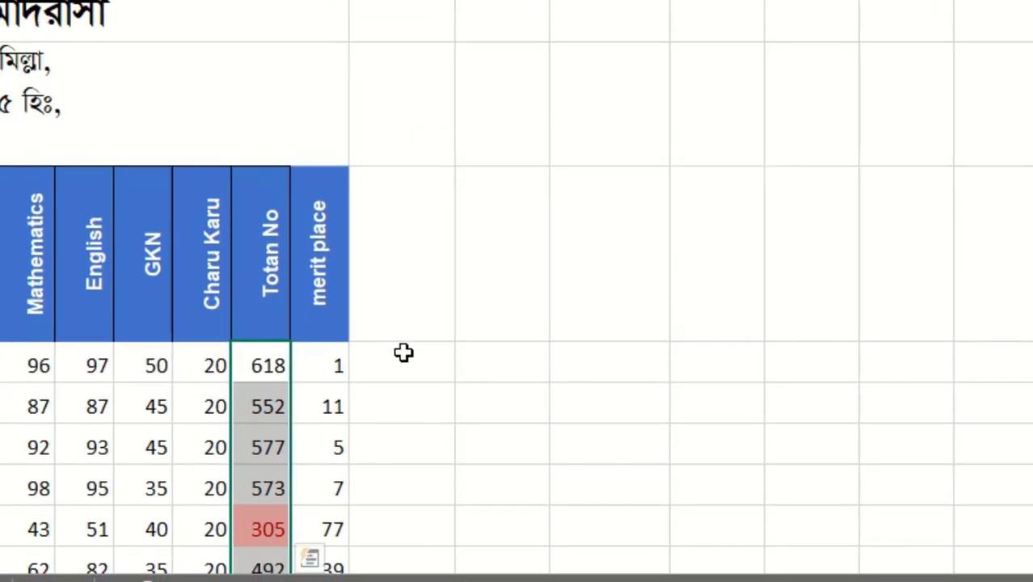
Check which totals the Bottom 10 Items rule highlights in the Totan No column, and clear that rule from the selection.
scroll(302, 345, down, 3)
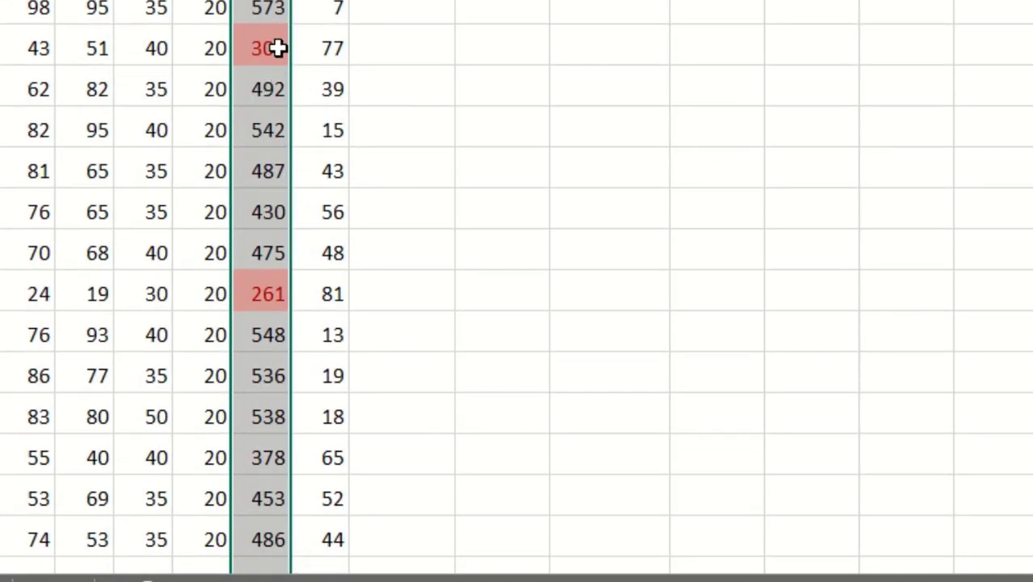
scroll(324, 298, down, 4)
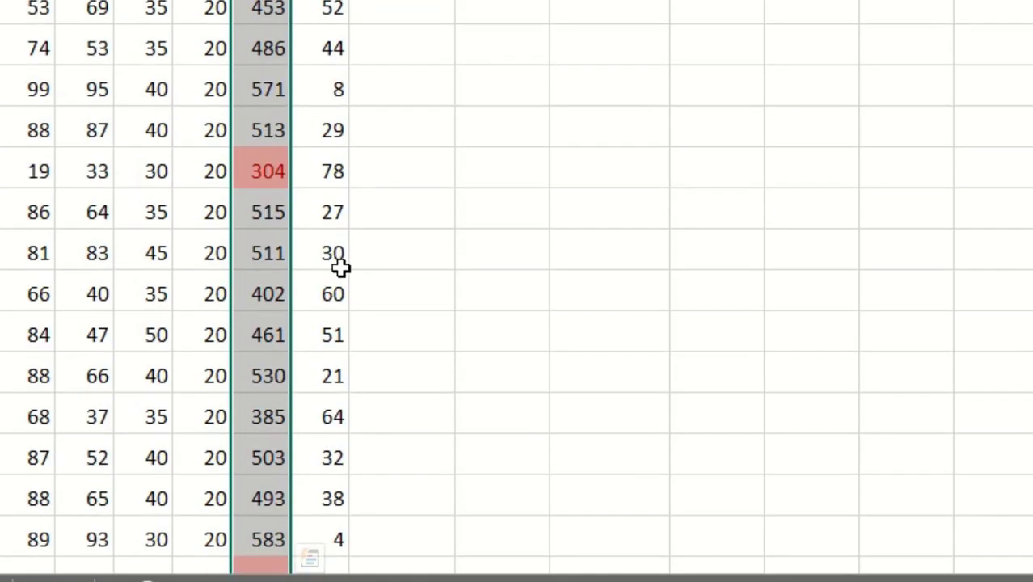
scroll(639, 305, down, 6)
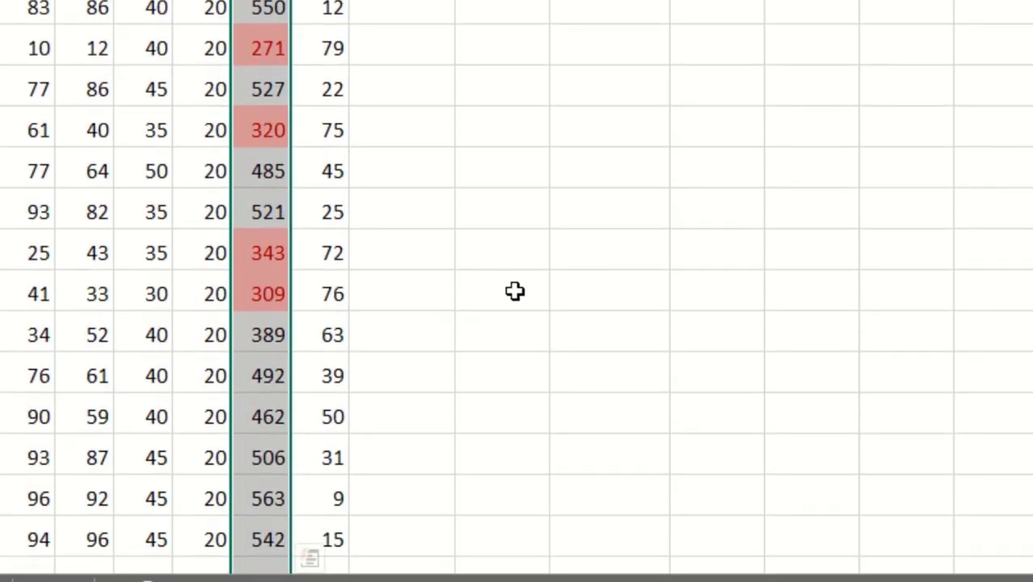
scroll(516, 290, down, 8)
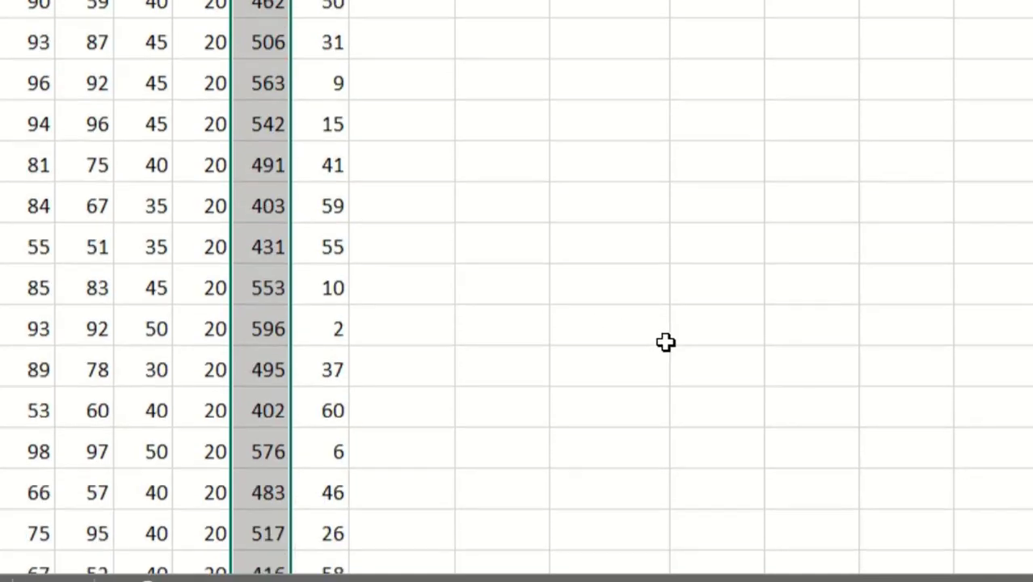
click(784, 2)
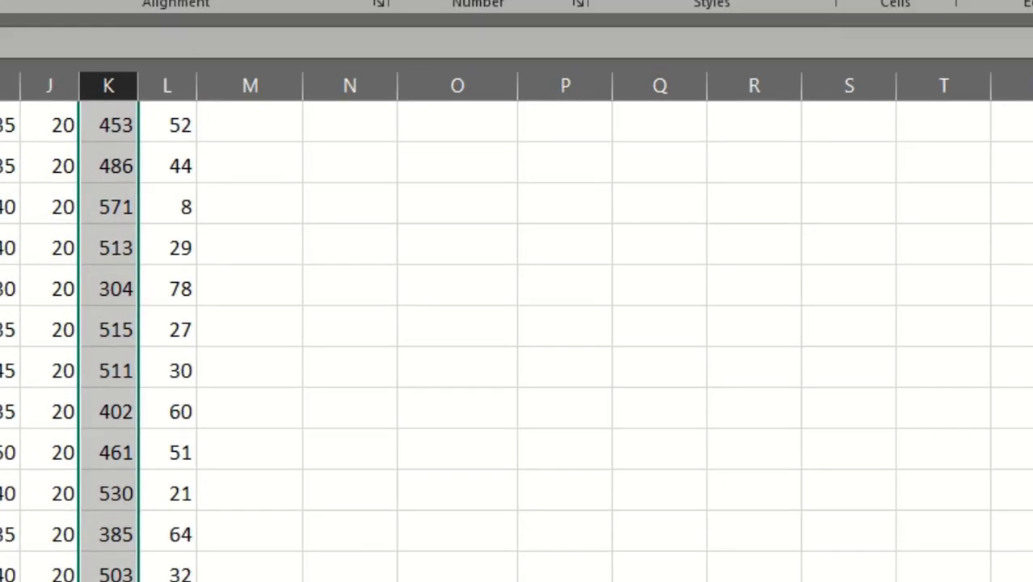
Apply a Bottom 10% rule to the selected totals, using 10% and Light Red Fill with Dark Red Text.
click(526, 93)
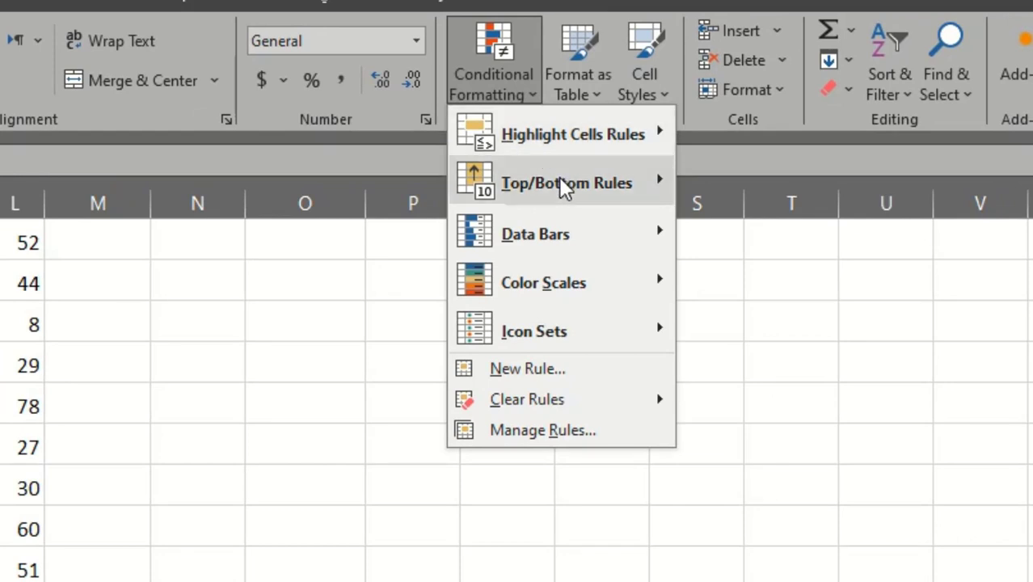
mouse_move(566, 186)
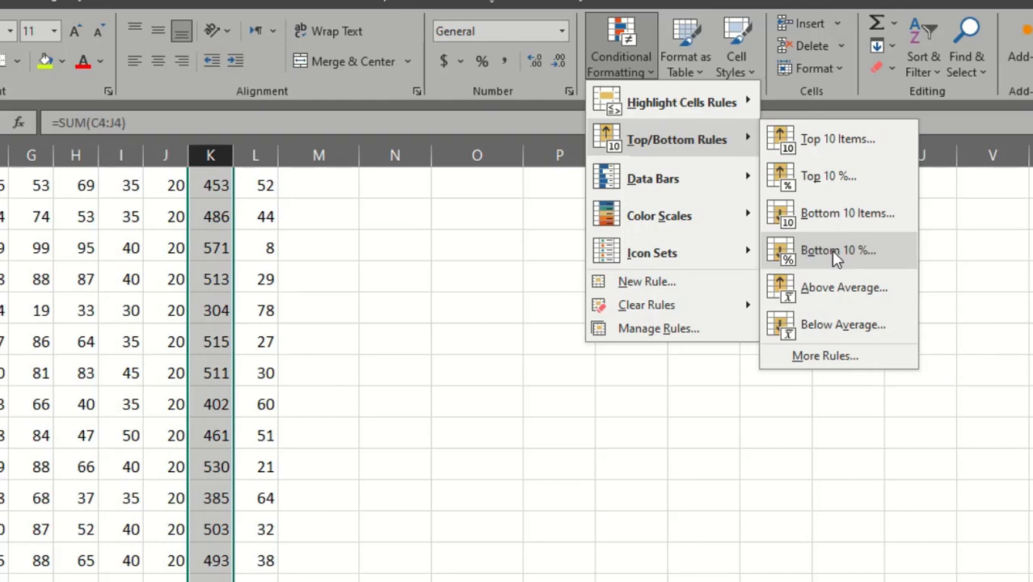
click(837, 257)
click(483, 402)
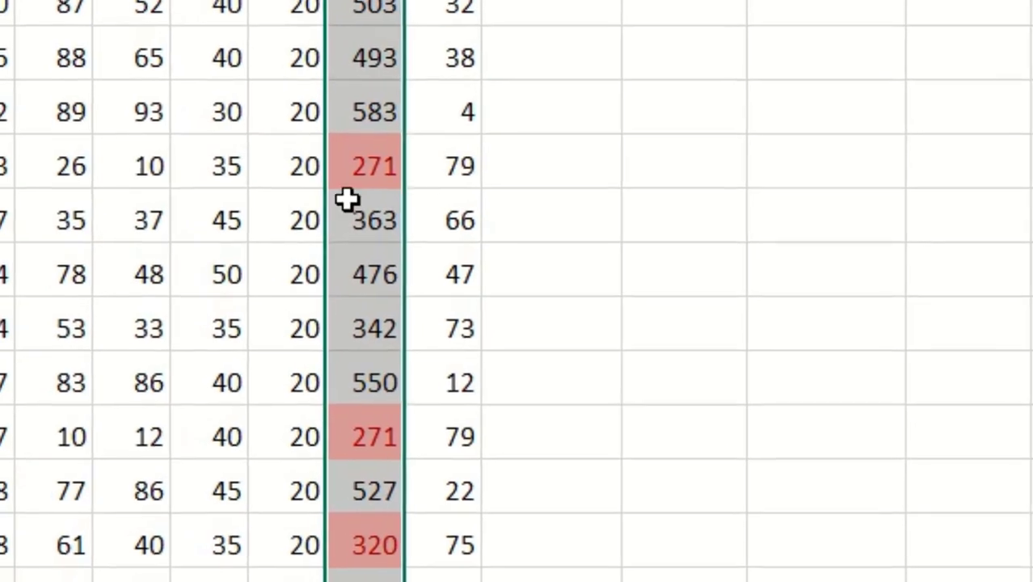
Check which totals the Bottom 10% rule highlights in the Totan No column, and clear that rule from the selection.
scroll(347, 200, down, 2)
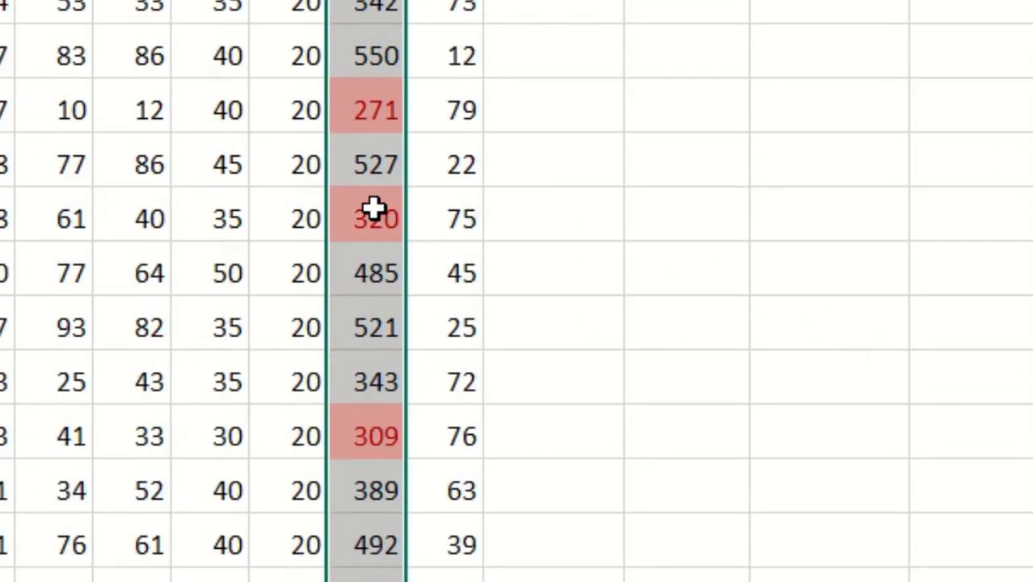
scroll(919, 275, down, 2)
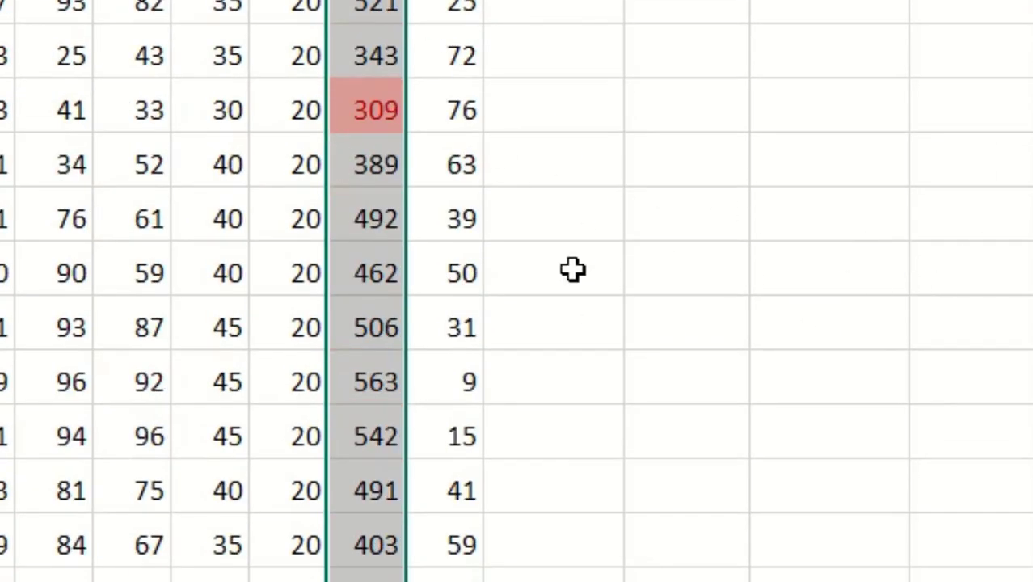
scroll(815, 308, down, 2)
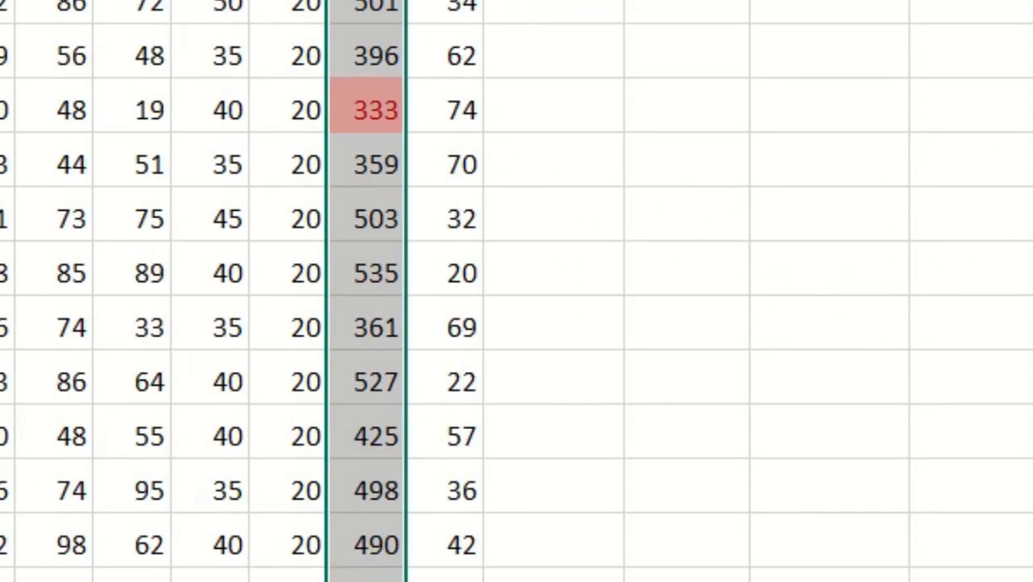
key(ctrl+z)
click(1028, 3)
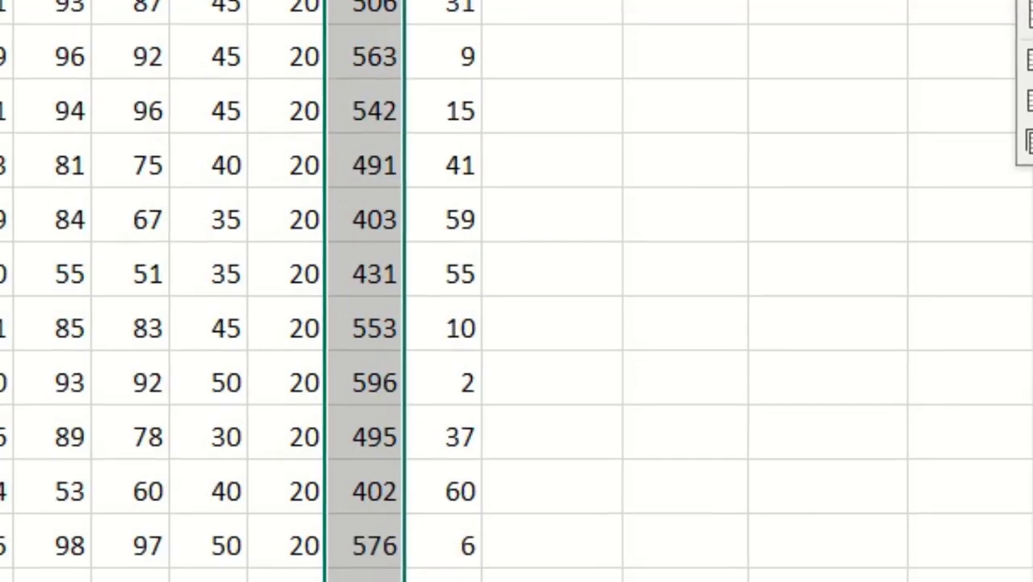
mouse_move(740, 3)
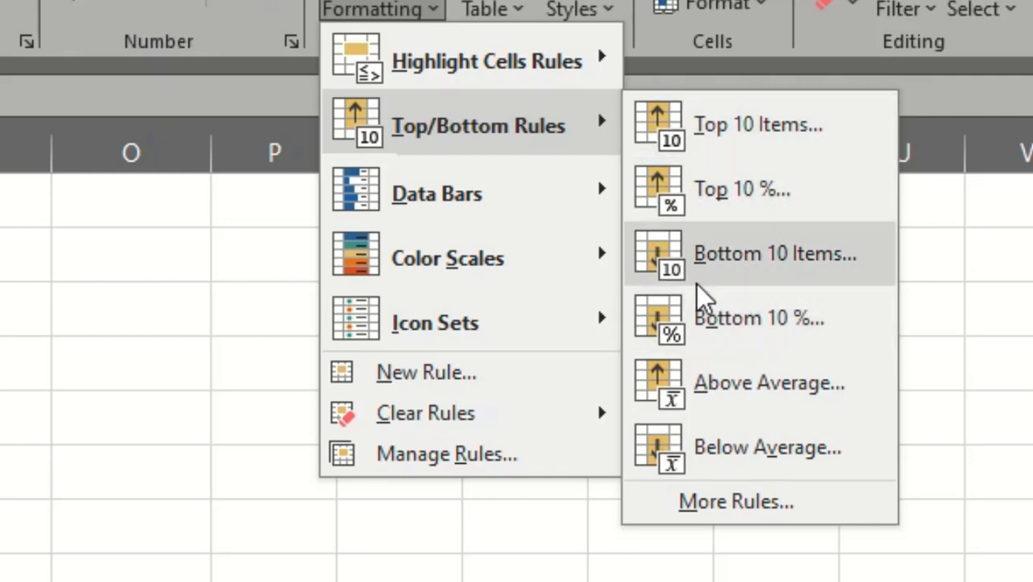
mouse_move(473, 426)
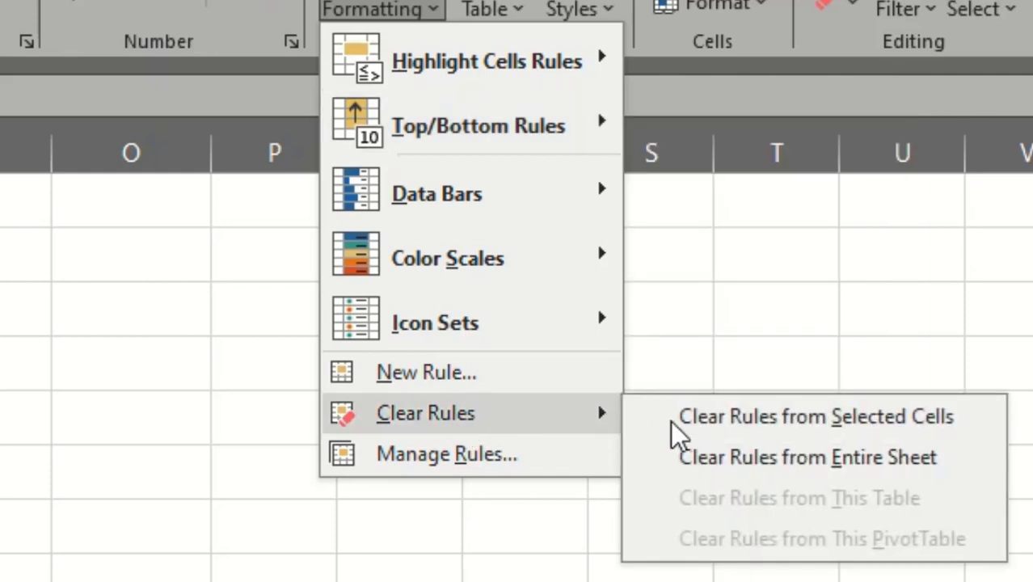
click(671, 422)
Calculate the average of the totals with the Average function in the blank cell a few rows below the Totan No column.
click(422, 20)
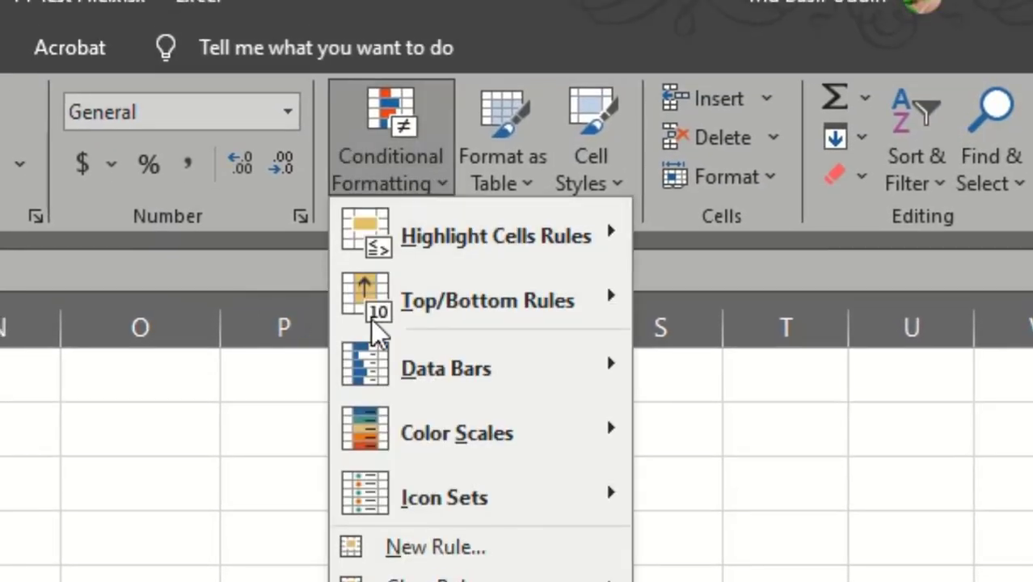
mouse_move(457, 316)
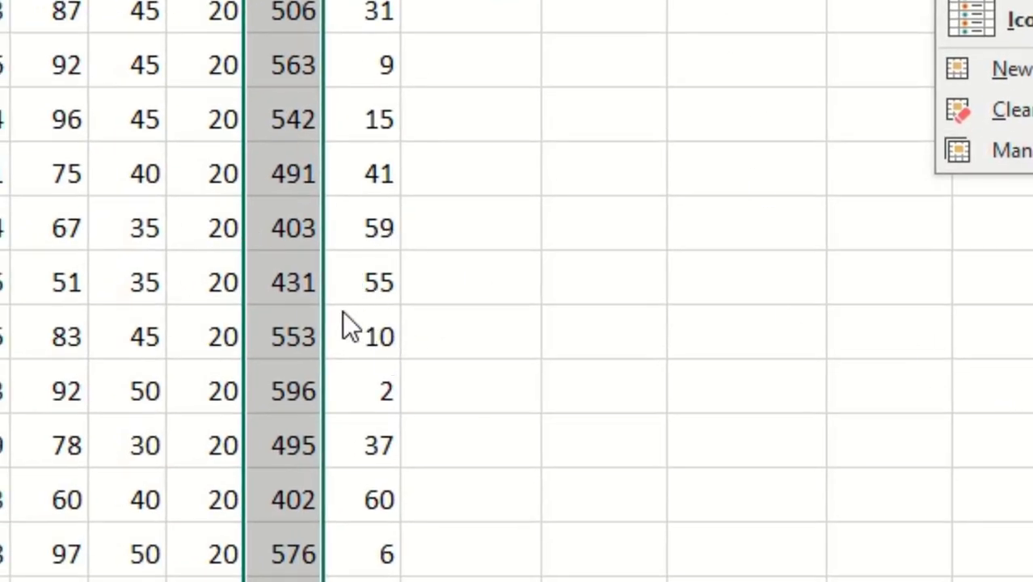
click(936, 388)
click(902, 391)
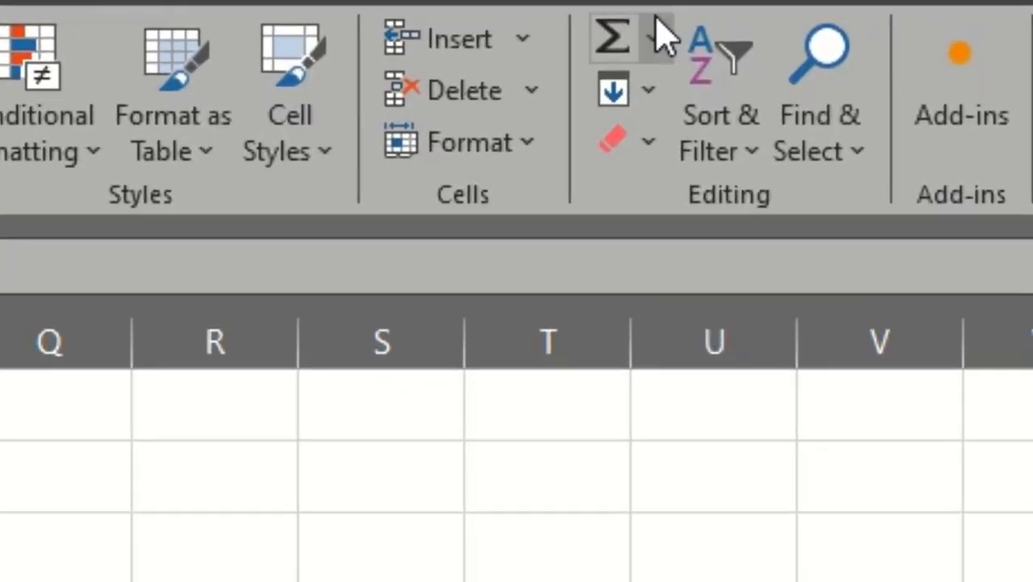
click(863, 16)
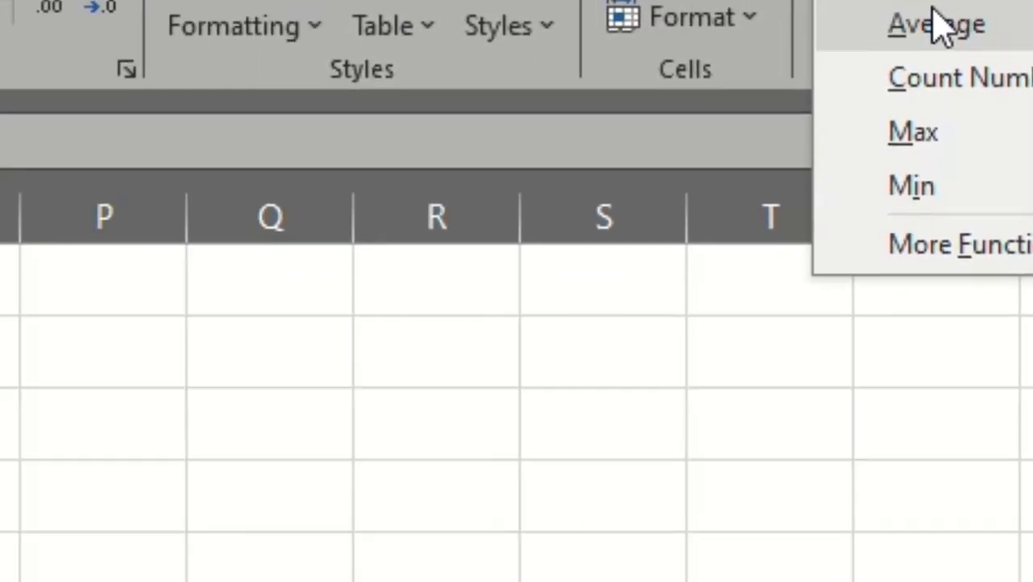
click(691, 159)
key(Return)
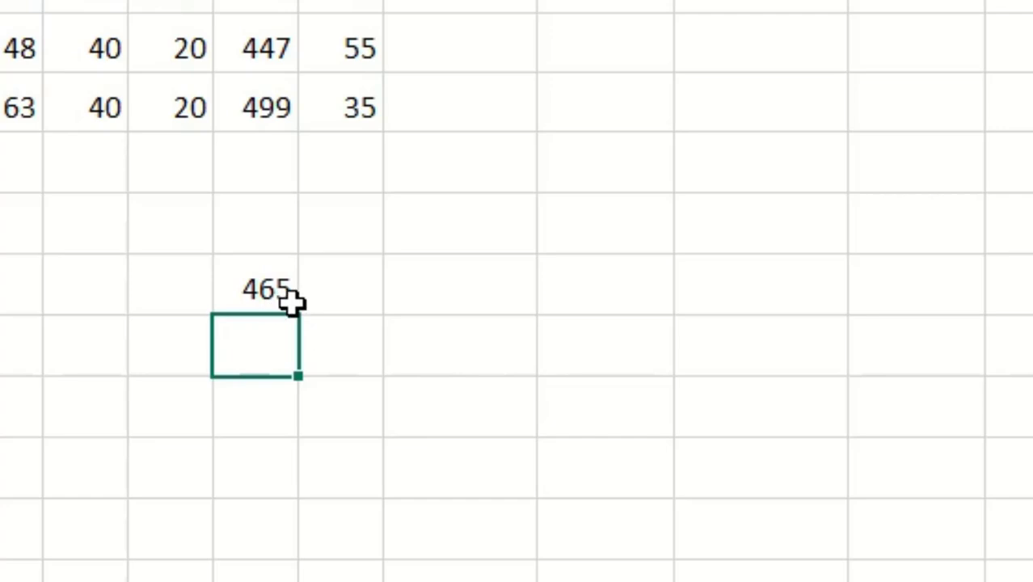
Try an Above Average rule with Light Red Fill with Dark Red Text on the blank column M cell in the average's row.
click(473, 288)
click(418, 5)
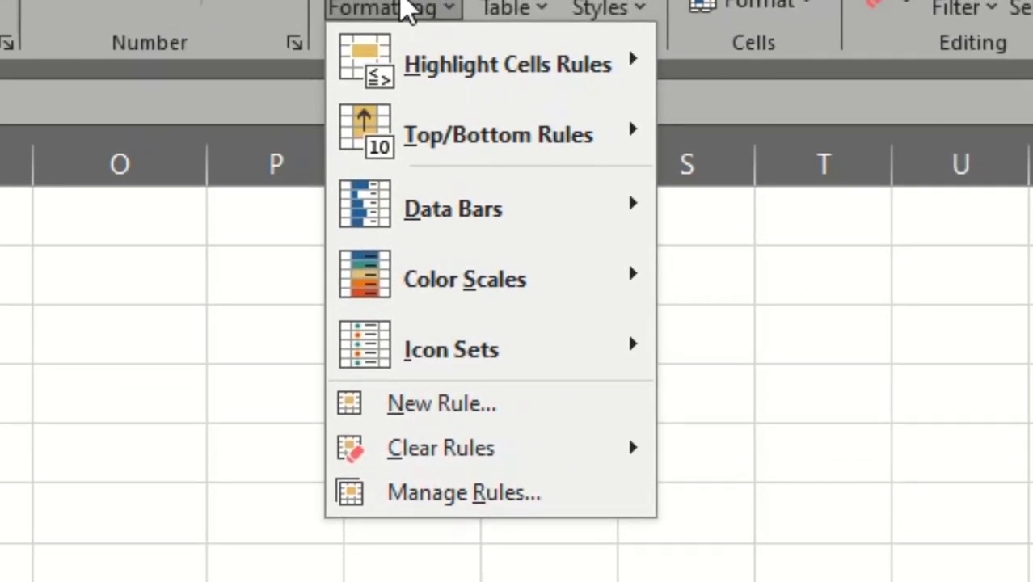
mouse_move(467, 143)
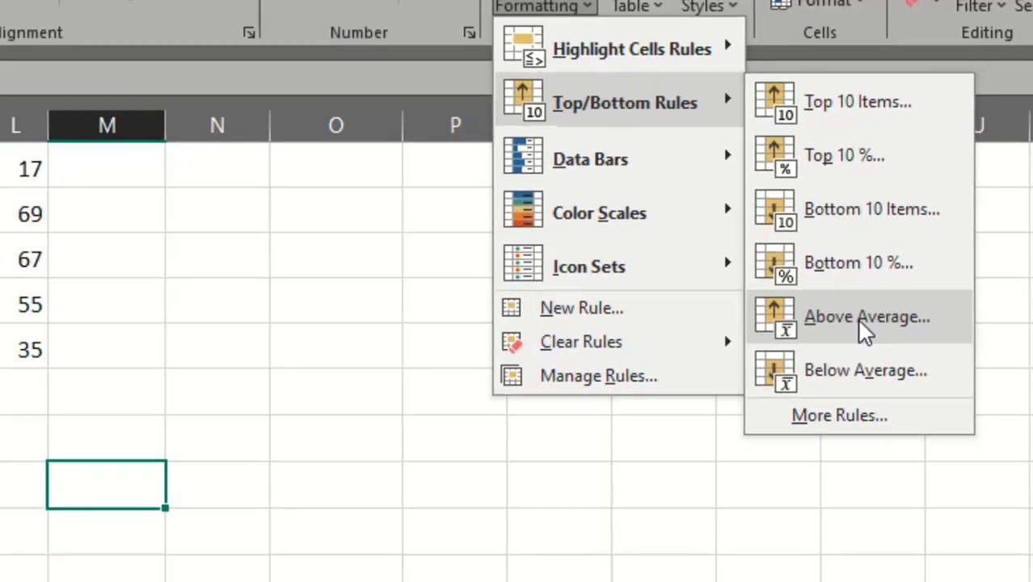
click(812, 429)
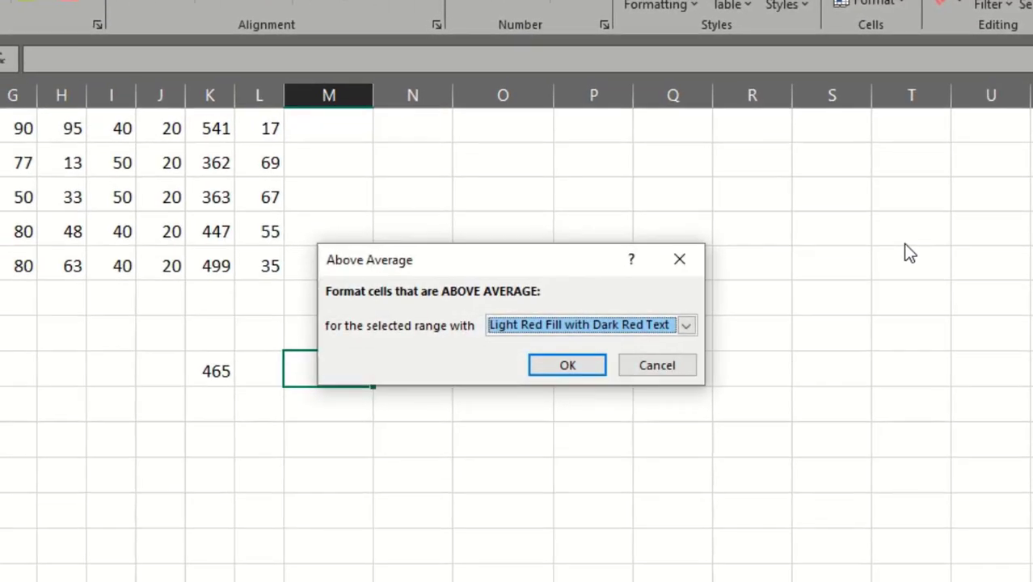
click(565, 368)
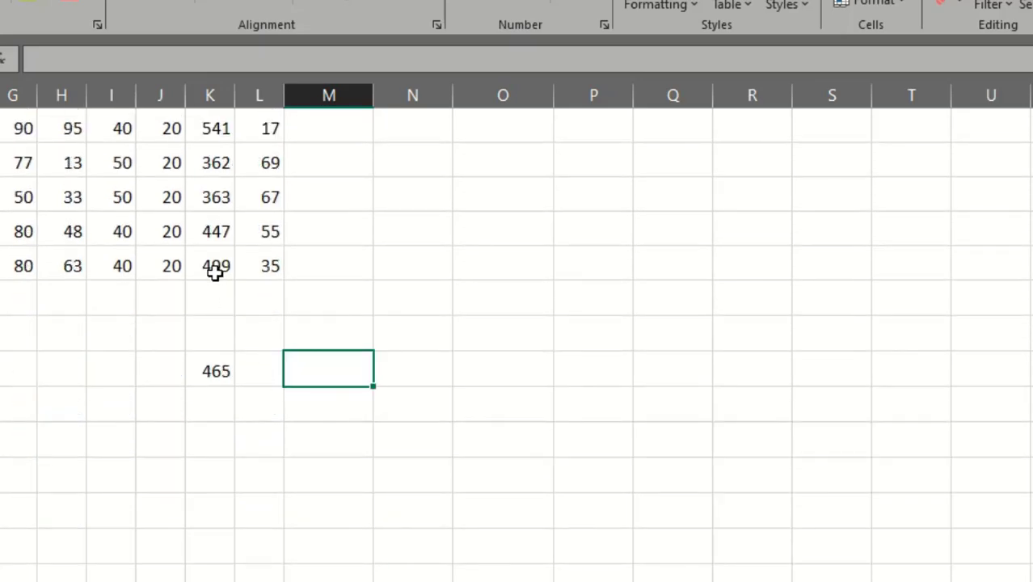
Select the totals in column K up from row 84 and apply an Above Average rule with Light Red Fill with Dark Red Text.
click(214, 273)
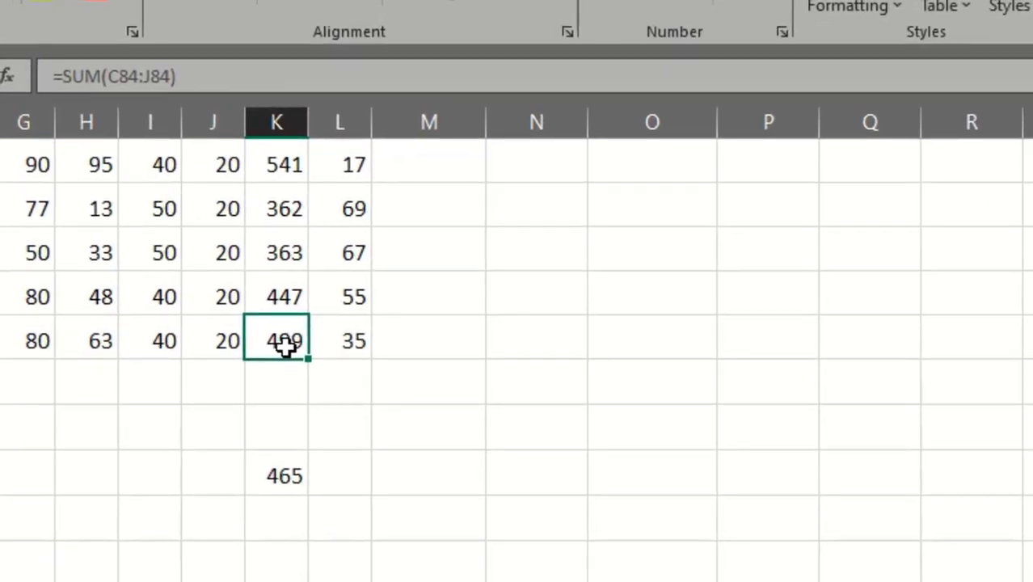
key(ctrl+shift+Up)
scroll(587, 288, down, 20)
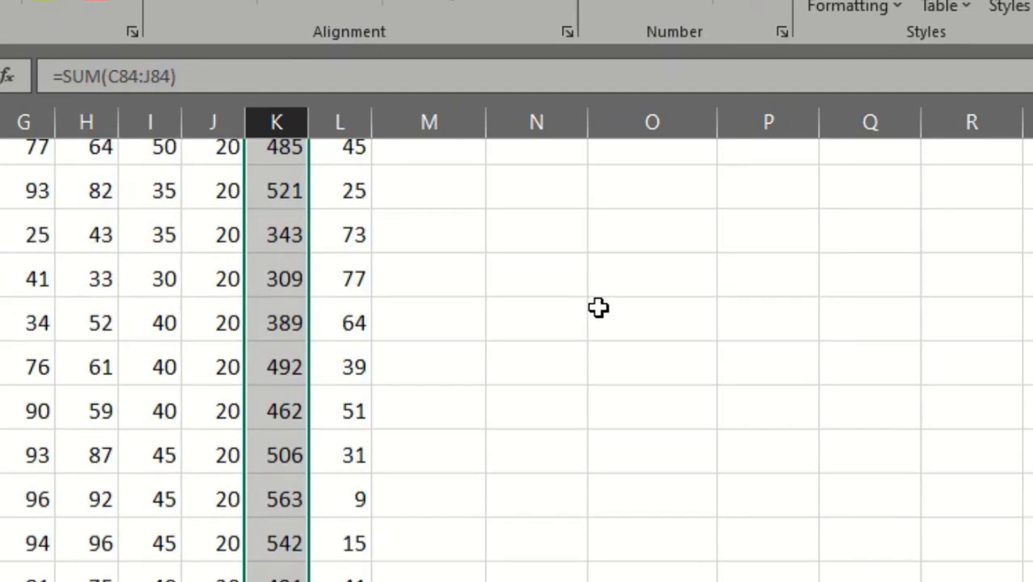
scroll(565, 349, up, 5)
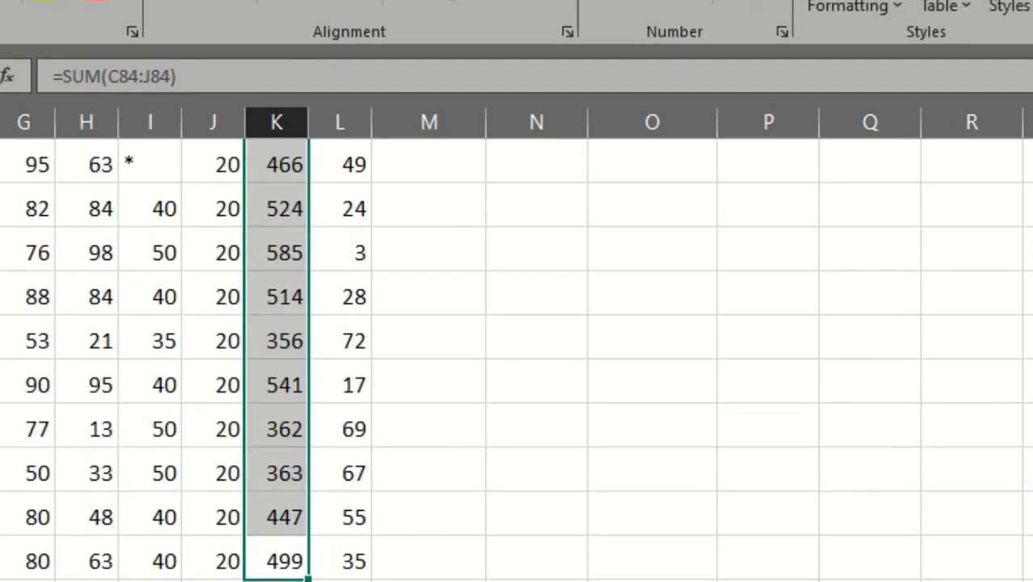
scroll(669, 417, up, 4)
scroll(665, 426, down, 5)
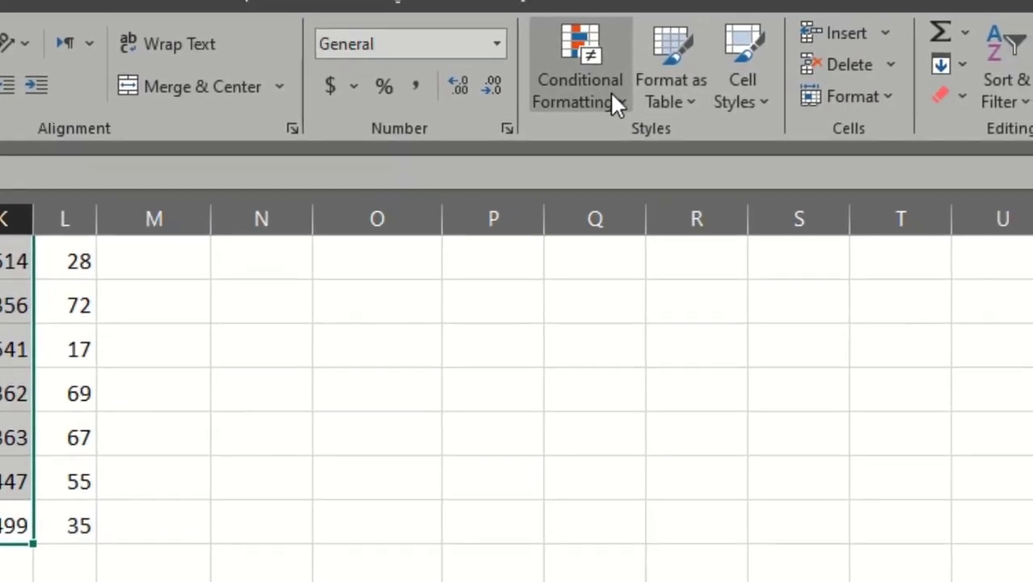
click(772, 49)
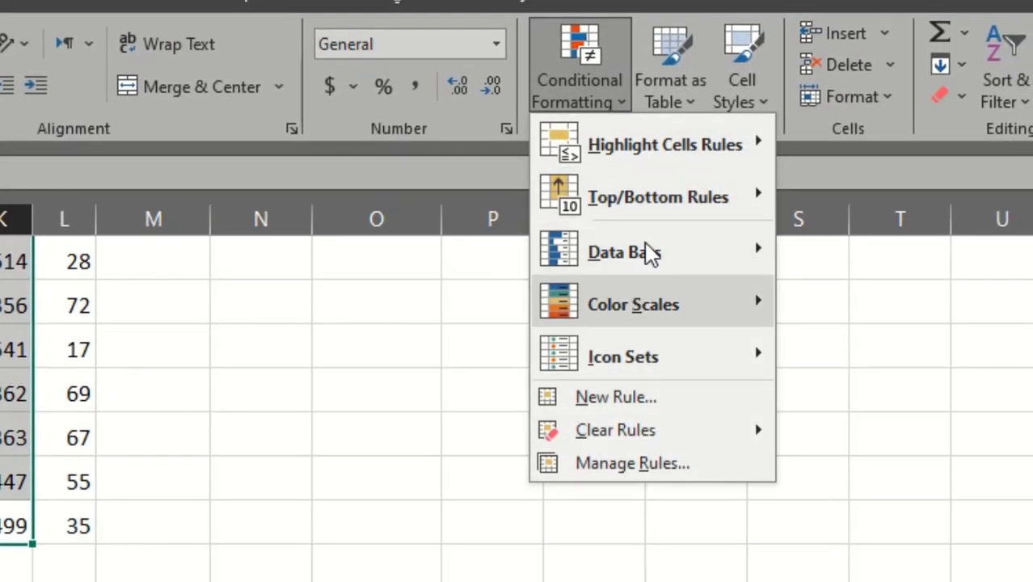
mouse_move(816, 143)
click(878, 408)
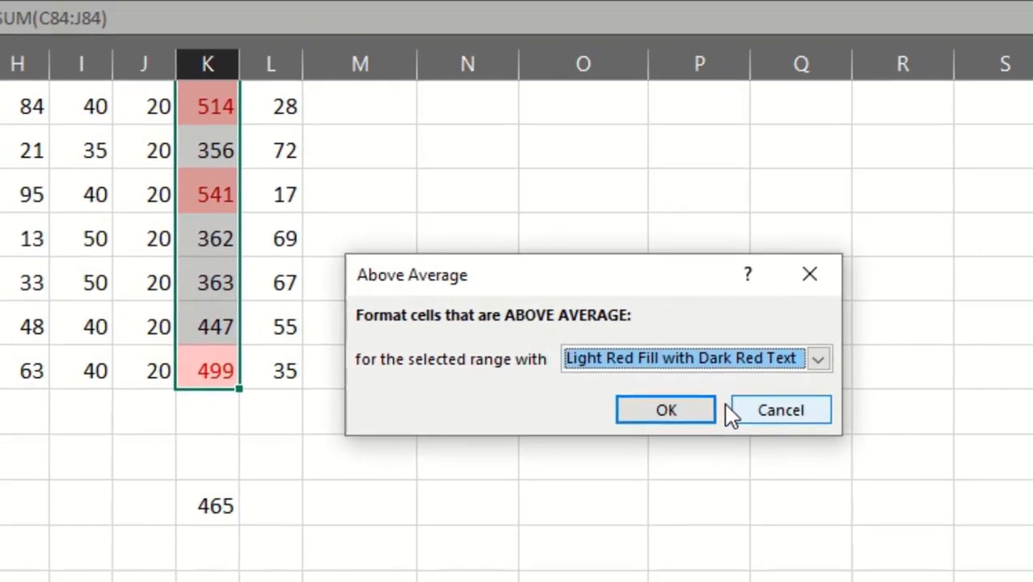
click(686, 410)
Examine which totals the Above Average rule highlights throughout column K, comparing them with the calculated average below.
scroll(596, 411, up, 1)
scroll(604, 399, down, 1)
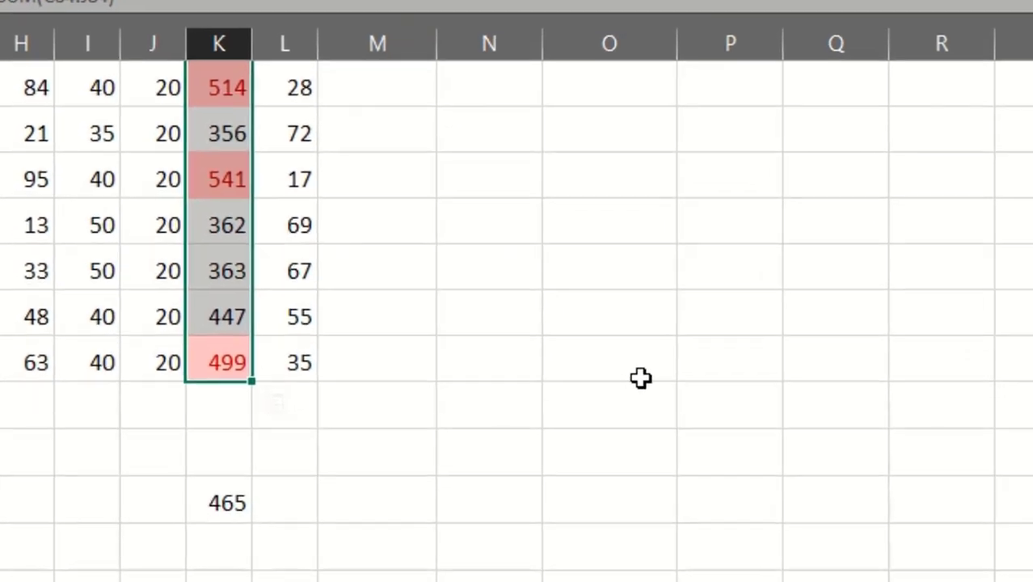
scroll(849, 326, up, 3)
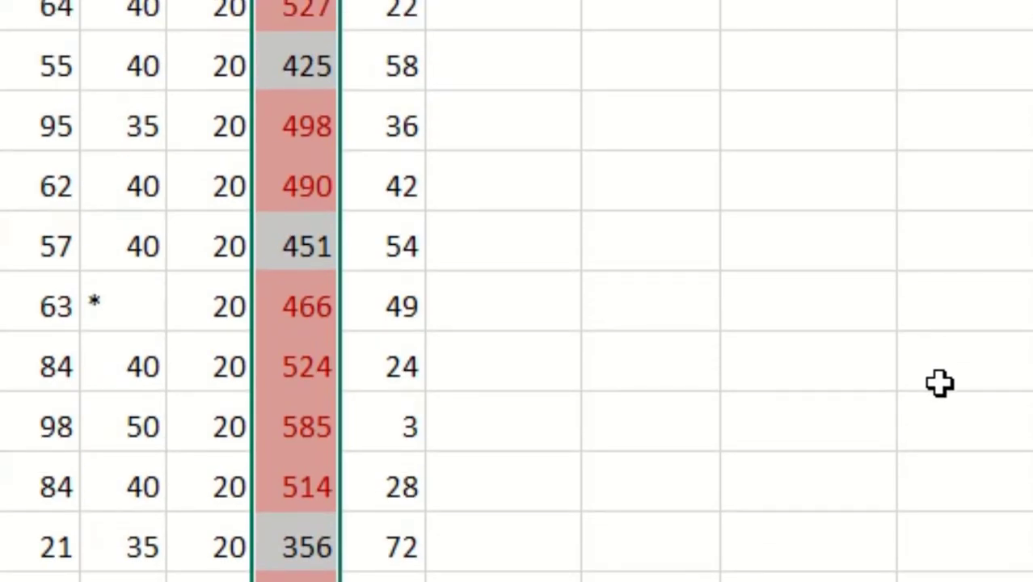
scroll(939, 384, up, 7)
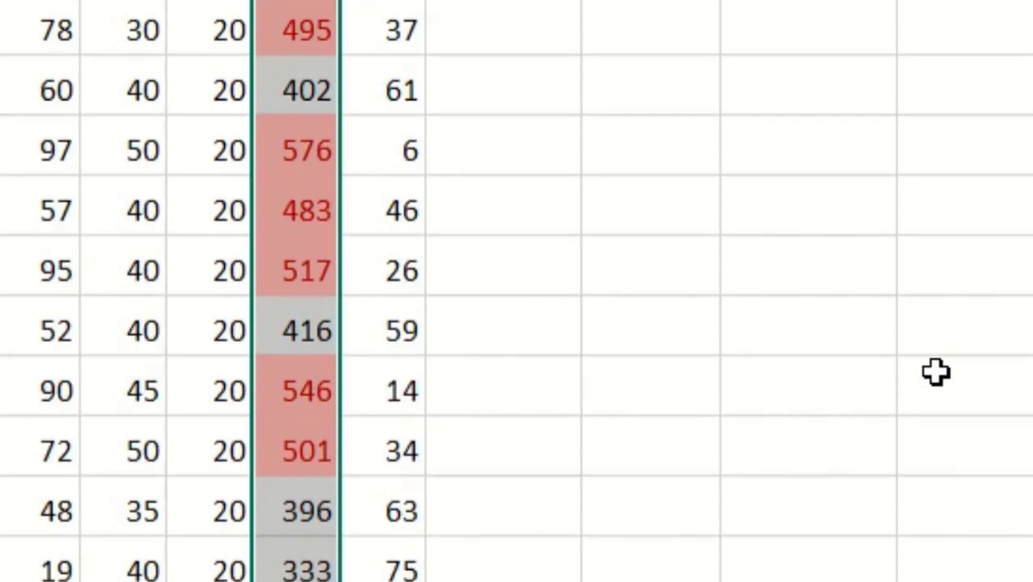
scroll(936, 372, up, 8)
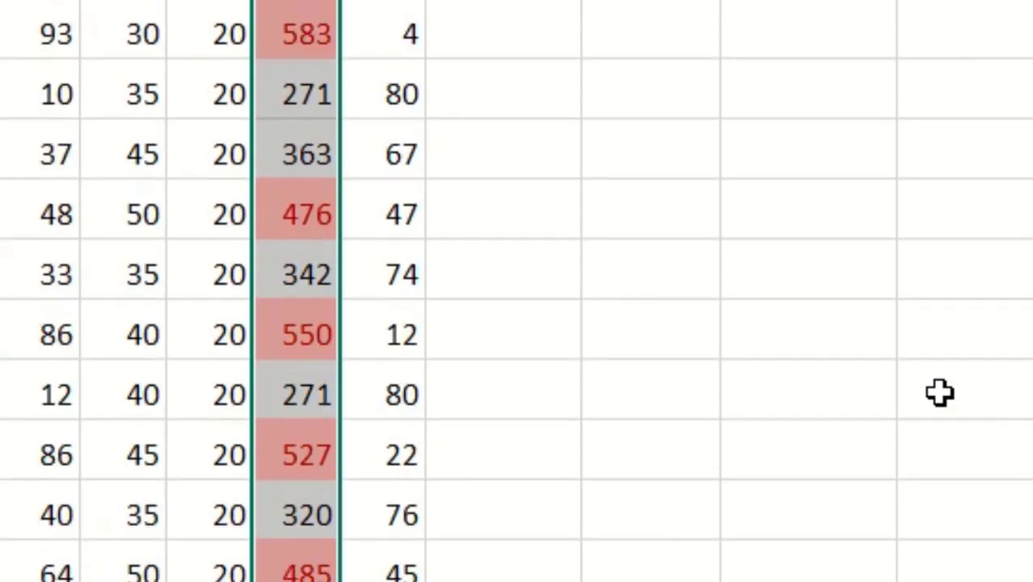
scroll(969, 429, up, 8)
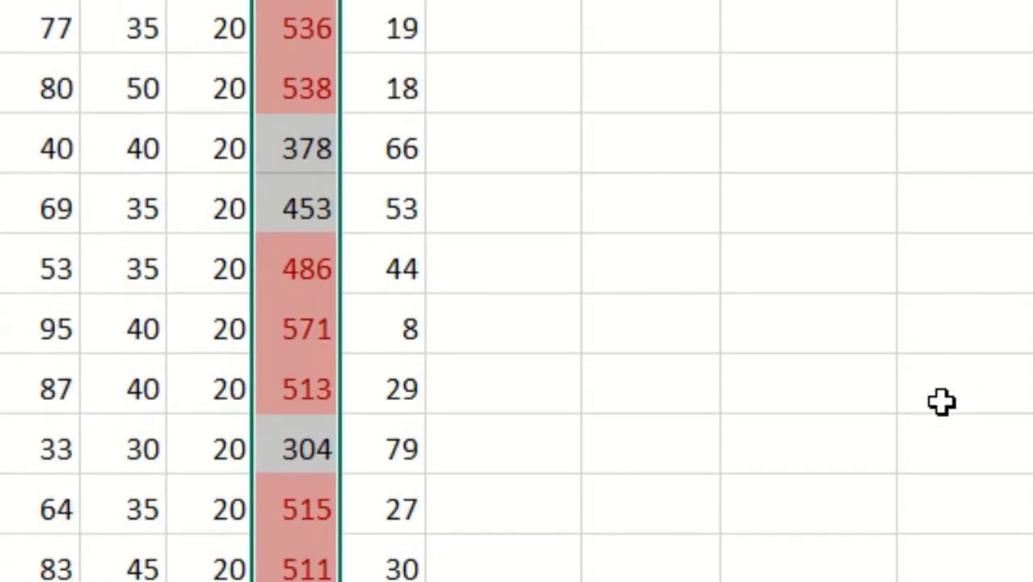
scroll(939, 396, down, 6)
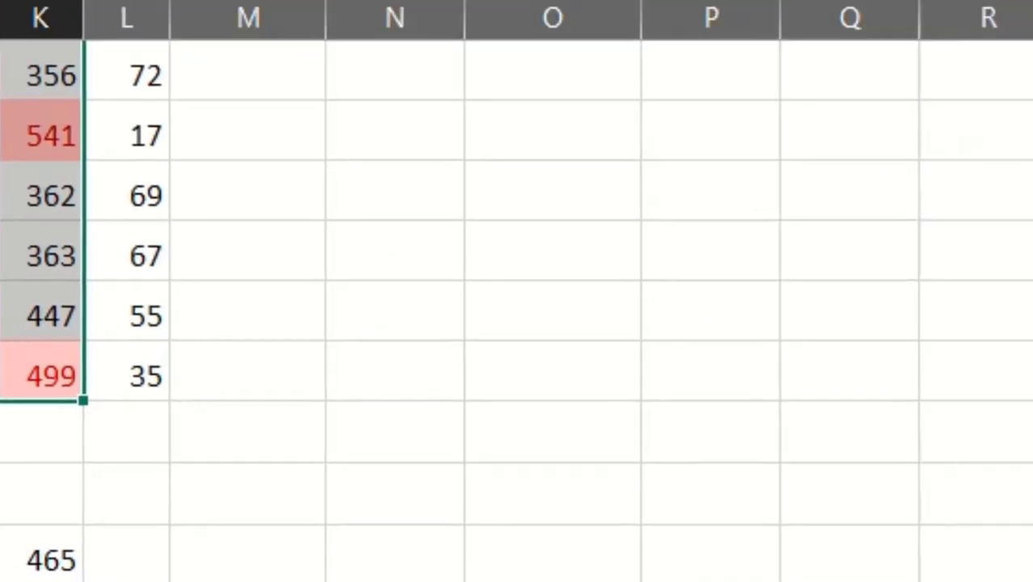
Clear the Above Average conditional formatting rule from the selected totals.
click(459, 75)
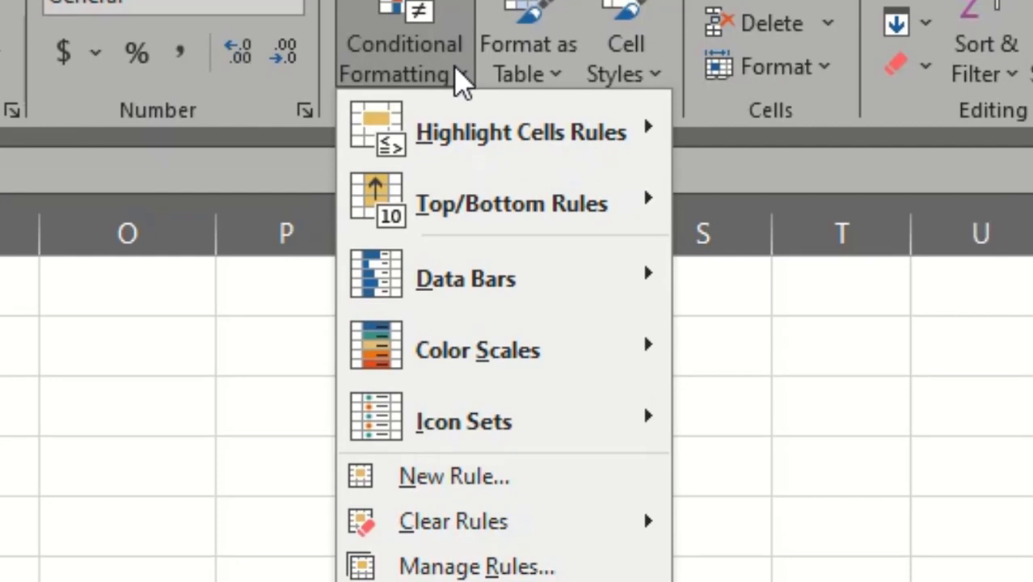
mouse_move(530, 202)
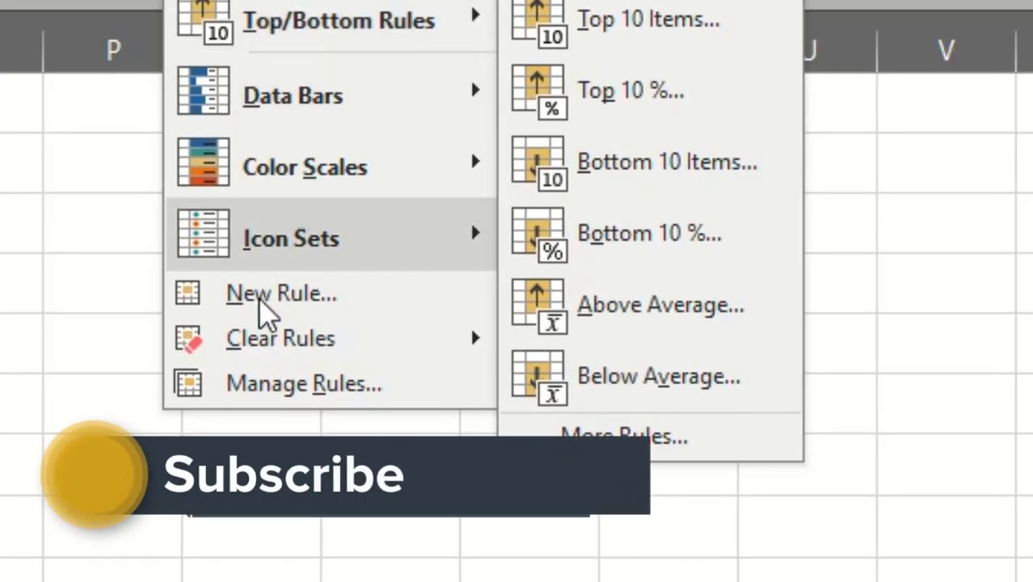
mouse_move(678, 531)
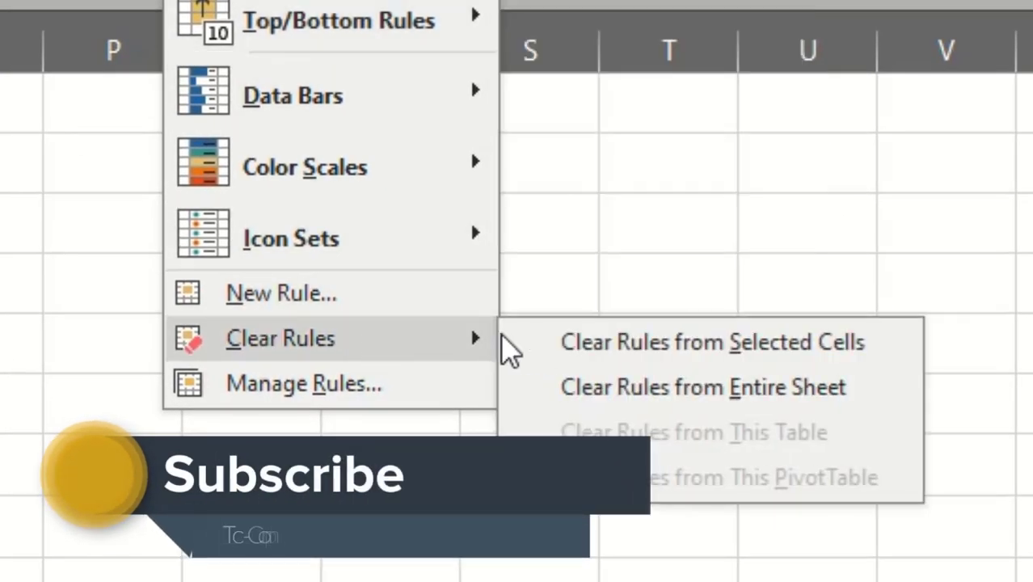
click(595, 342)
Apply a Below Average rule with Light Red Fill with Dark Red Text to the selected totals in column K and review the highlighted cells.
click(239, 0)
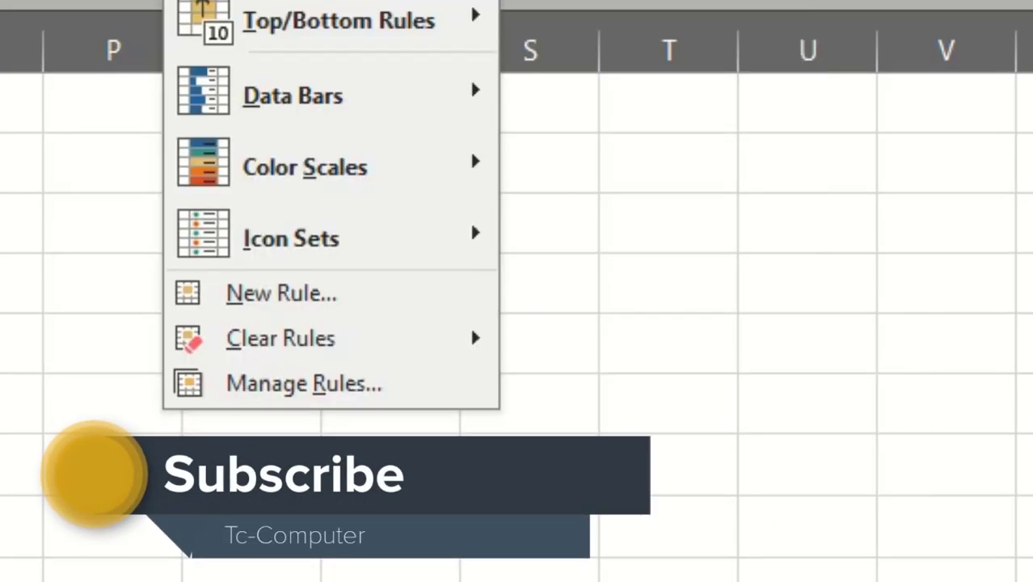
mouse_move(429, 25)
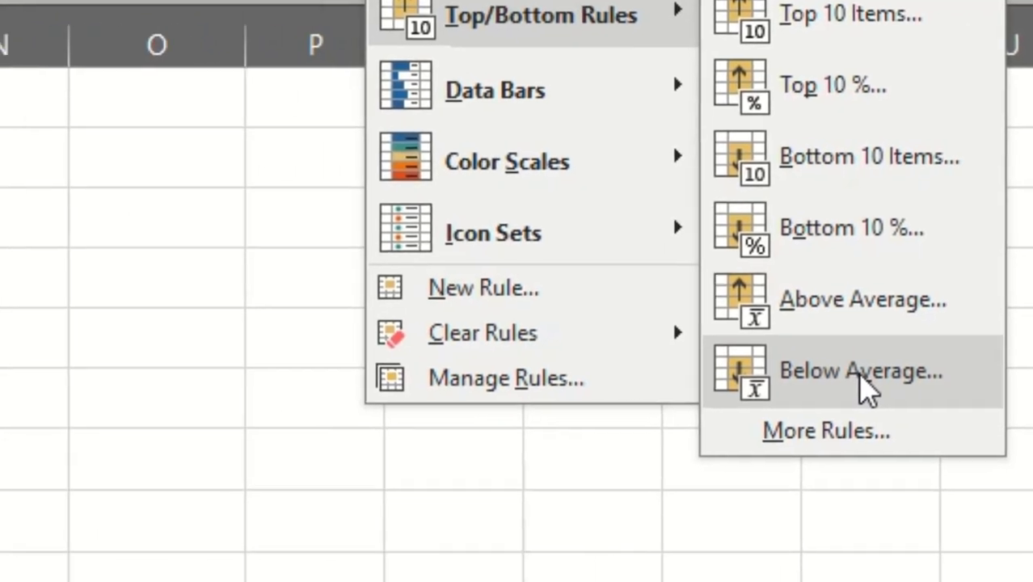
click(658, 379)
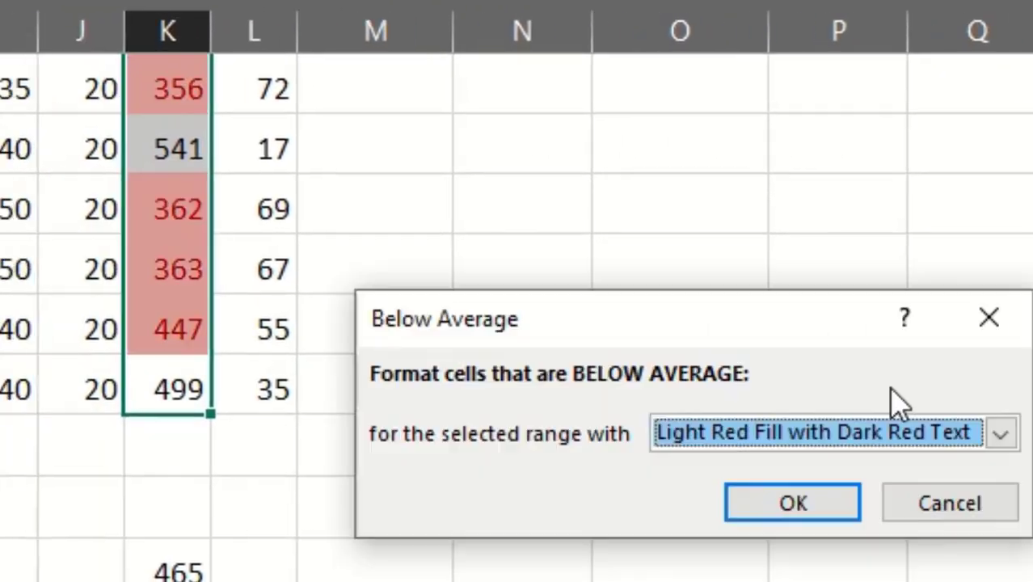
click(849, 525)
scroll(281, 533, up, 2)
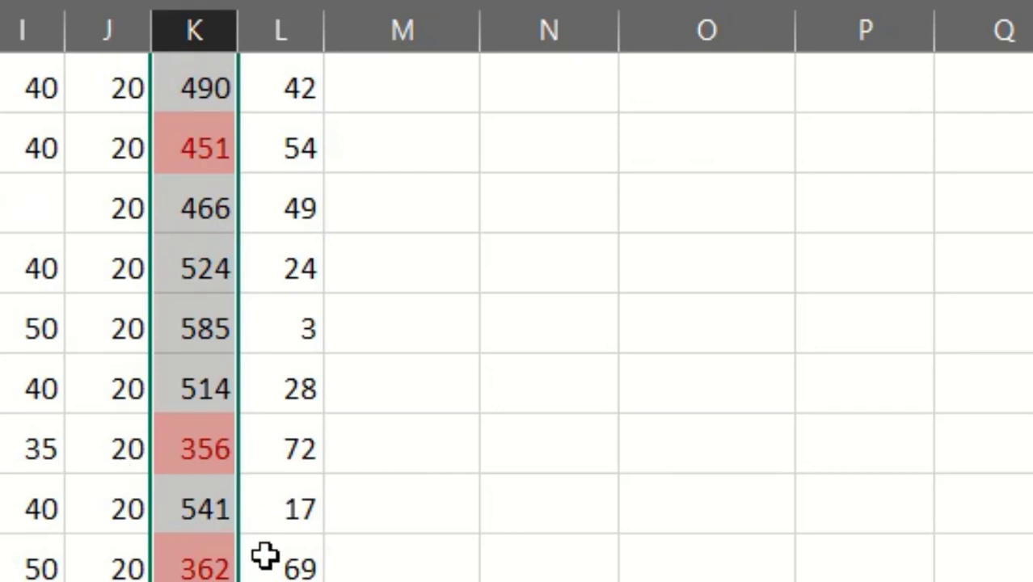
scroll(268, 563, up, 5)
scroll(380, 570, up, 10)
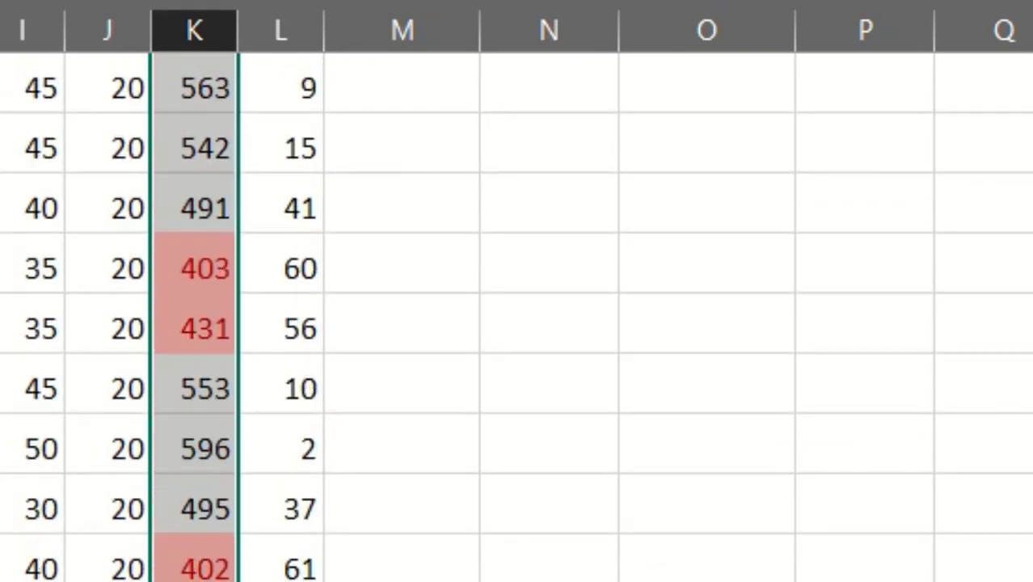
scroll(380, 571, up, 5)
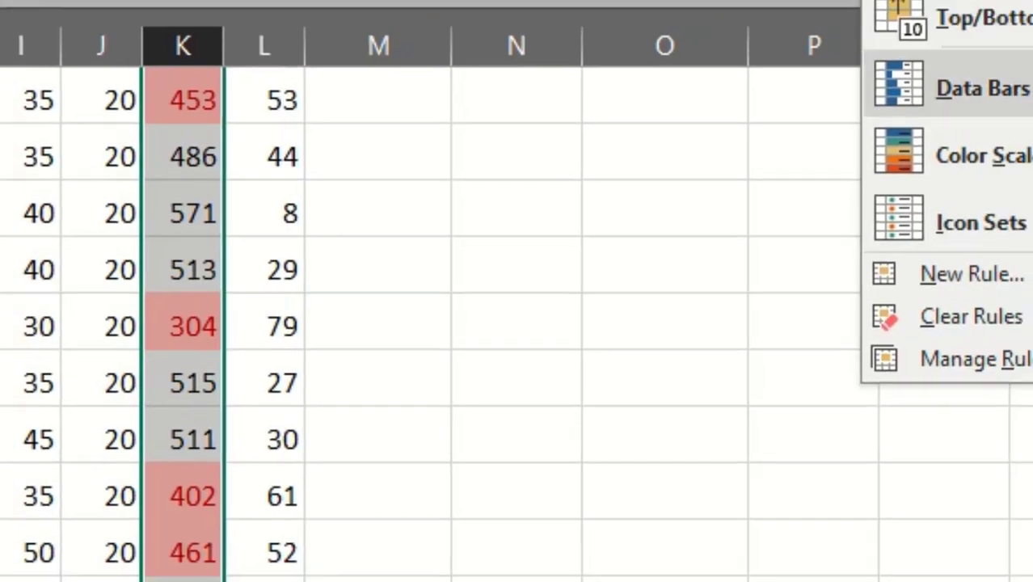
mouse_move(759, 88)
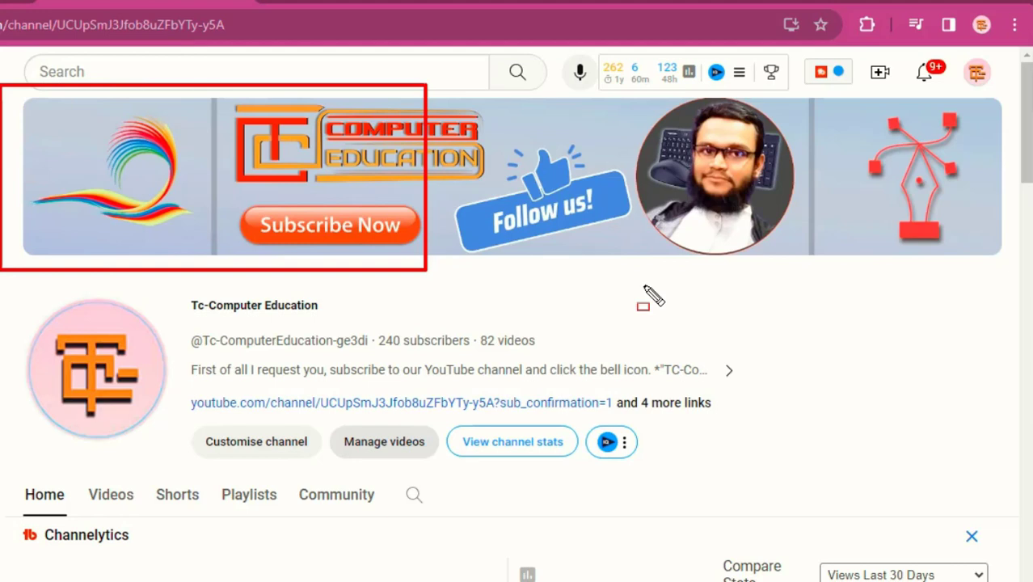
drag(650, 295, 1014, 281)
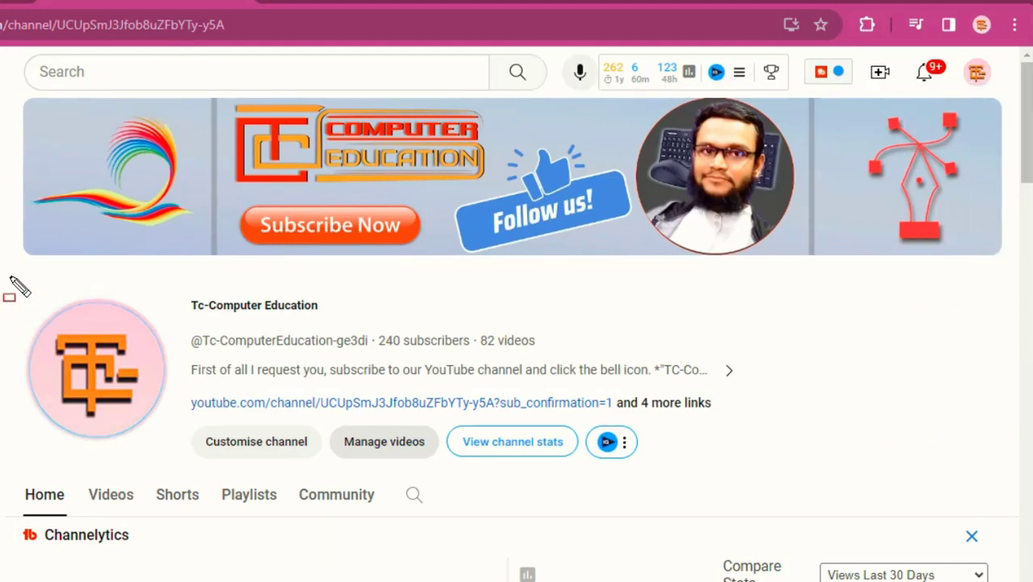
mouse_move(10, 277)
mouse_down()
mouse_move(544, 452)
mouse_move(853, 470)
mouse_move(850, 482)
mouse_up()
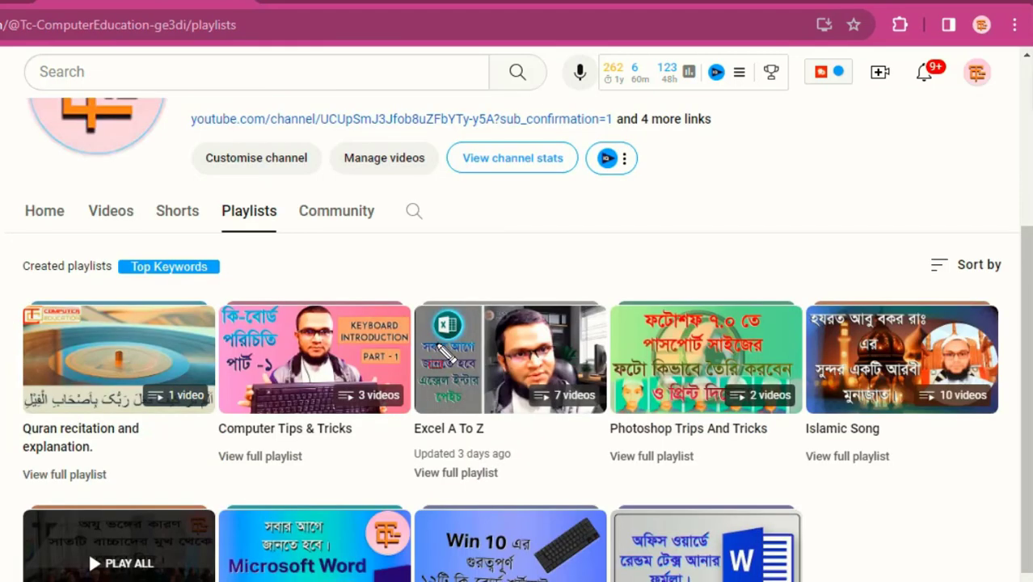
mouse_move(410, 282)
mouse_down()
mouse_move(466, 368)
mouse_move(612, 425)
mouse_up()
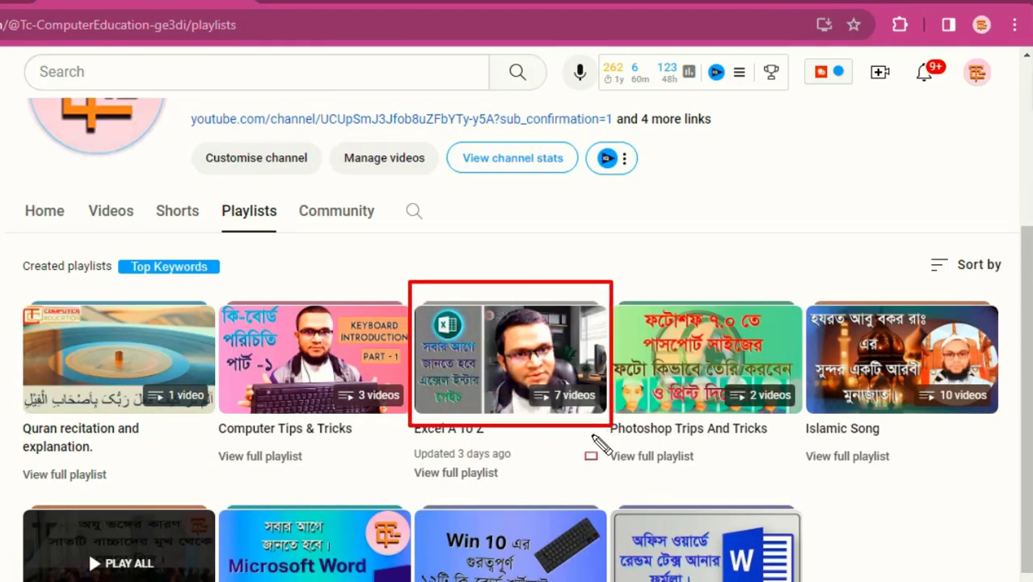
key(ctrl+z)
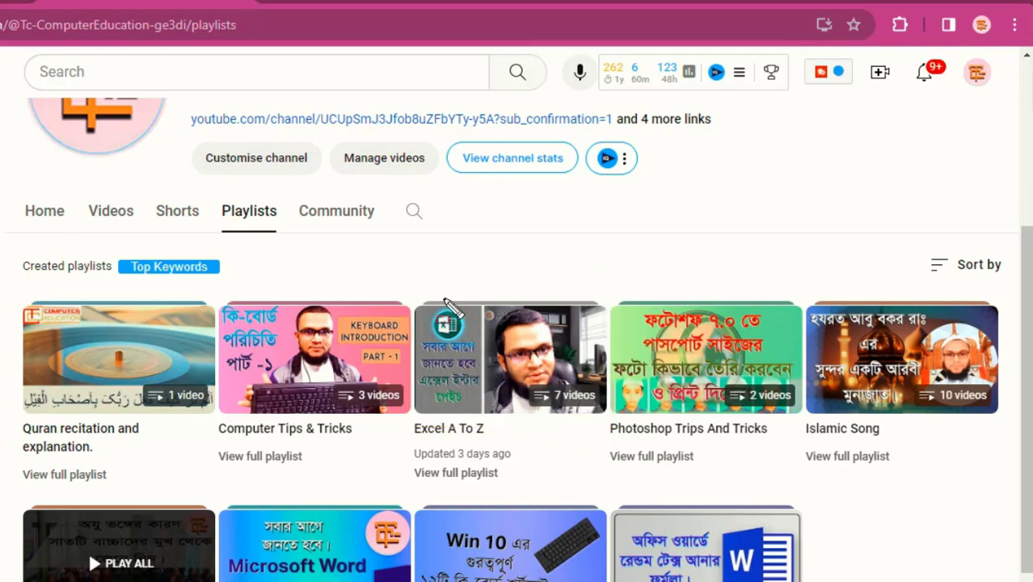
mouse_move(398, 282)
mouse_down()
mouse_move(549, 427)
mouse_move(599, 456)
mouse_move(610, 483)
mouse_up()
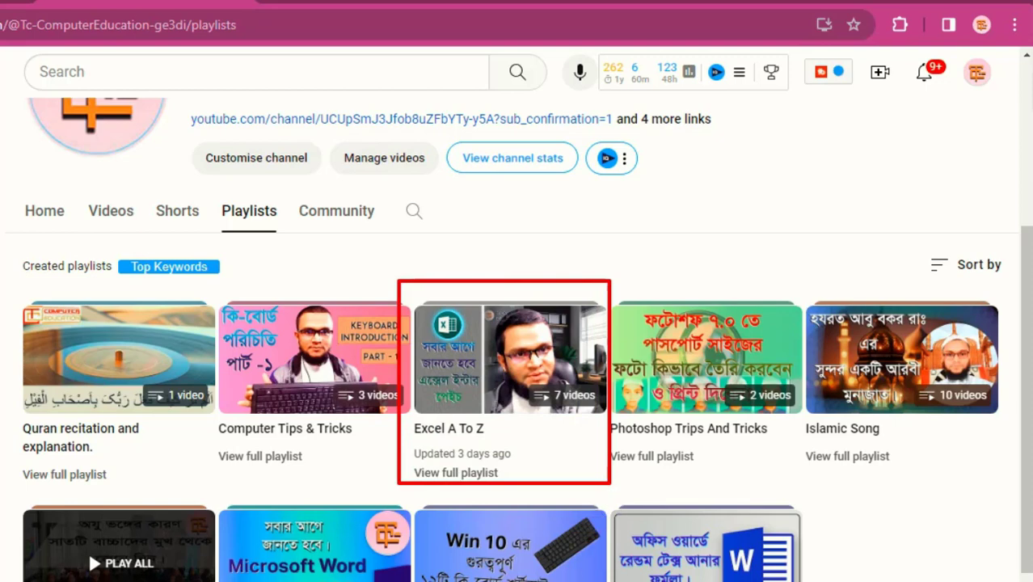
key(ctrl+z)
mouse_move(206, 281)
mouse_down()
mouse_move(404, 443)
mouse_move(409, 459)
mouse_up()
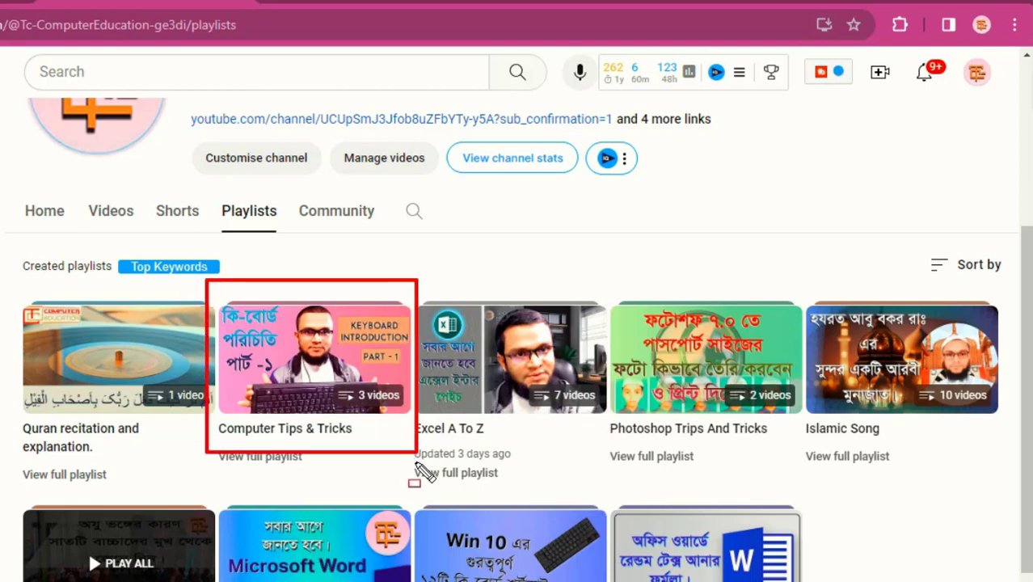
key(ctrl+z)
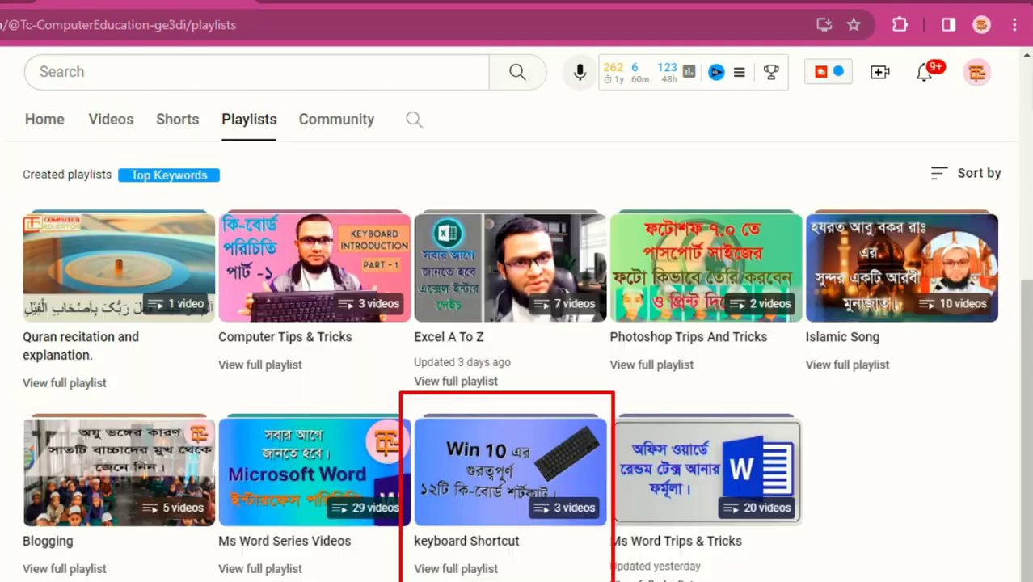
drag(609, 580, 614, 580)
key(ctrl+z)
mouse_move(605, 386)
mouse_down()
mouse_move(624, 454)
mouse_move(791, 581)
mouse_move(826, 581)
mouse_up()
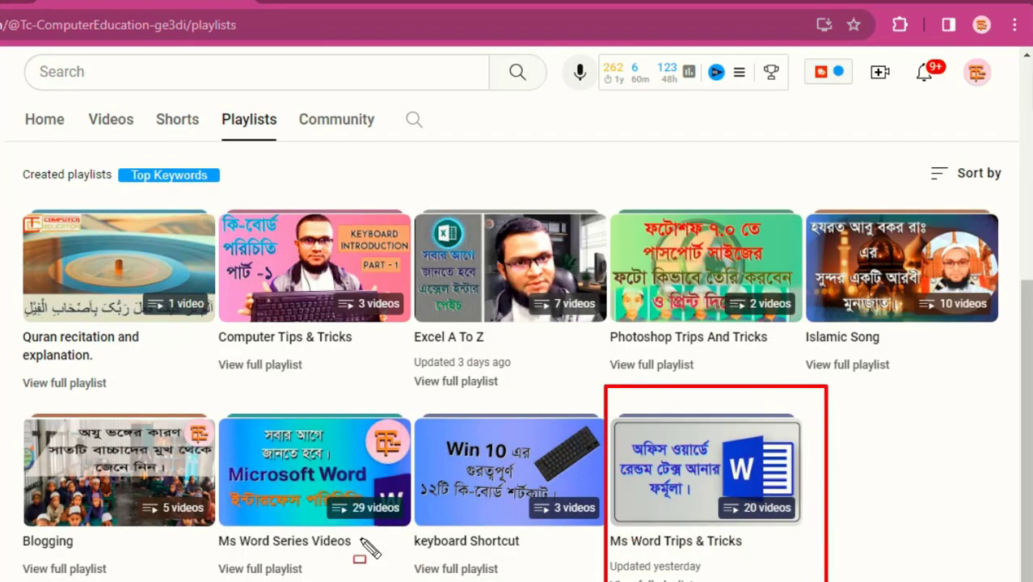
key(ctrl+z)
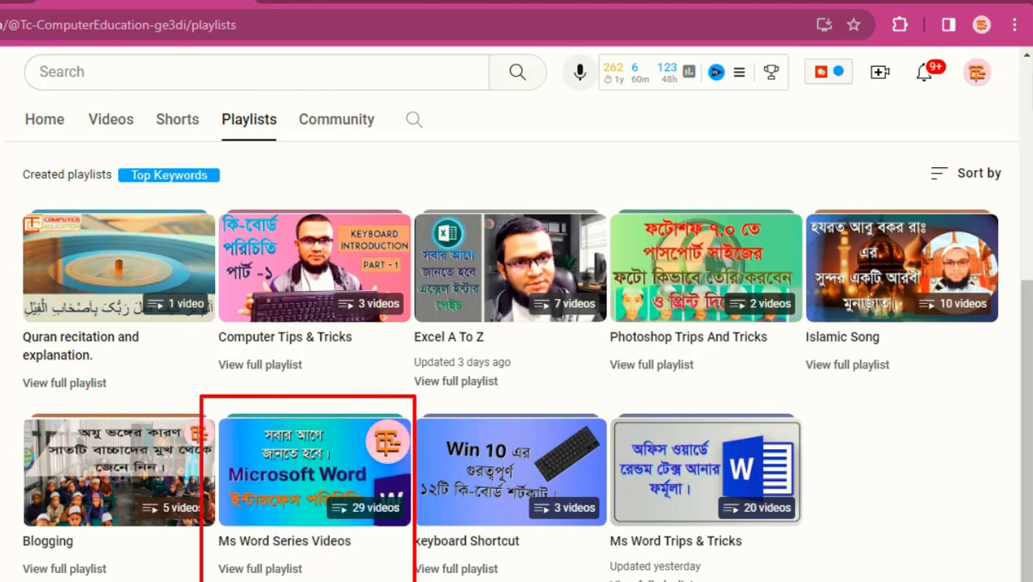